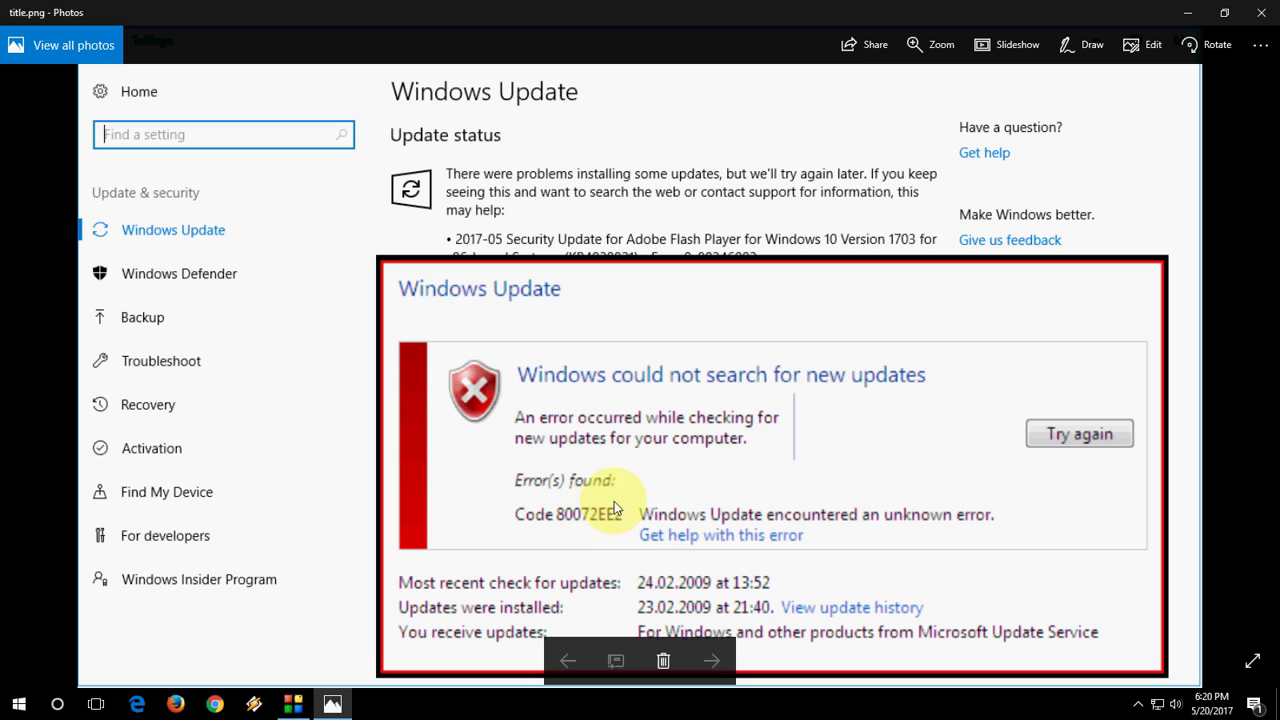
# Close the title.png picture and open the Windows Services console.
pyautogui.click(1261, 13)
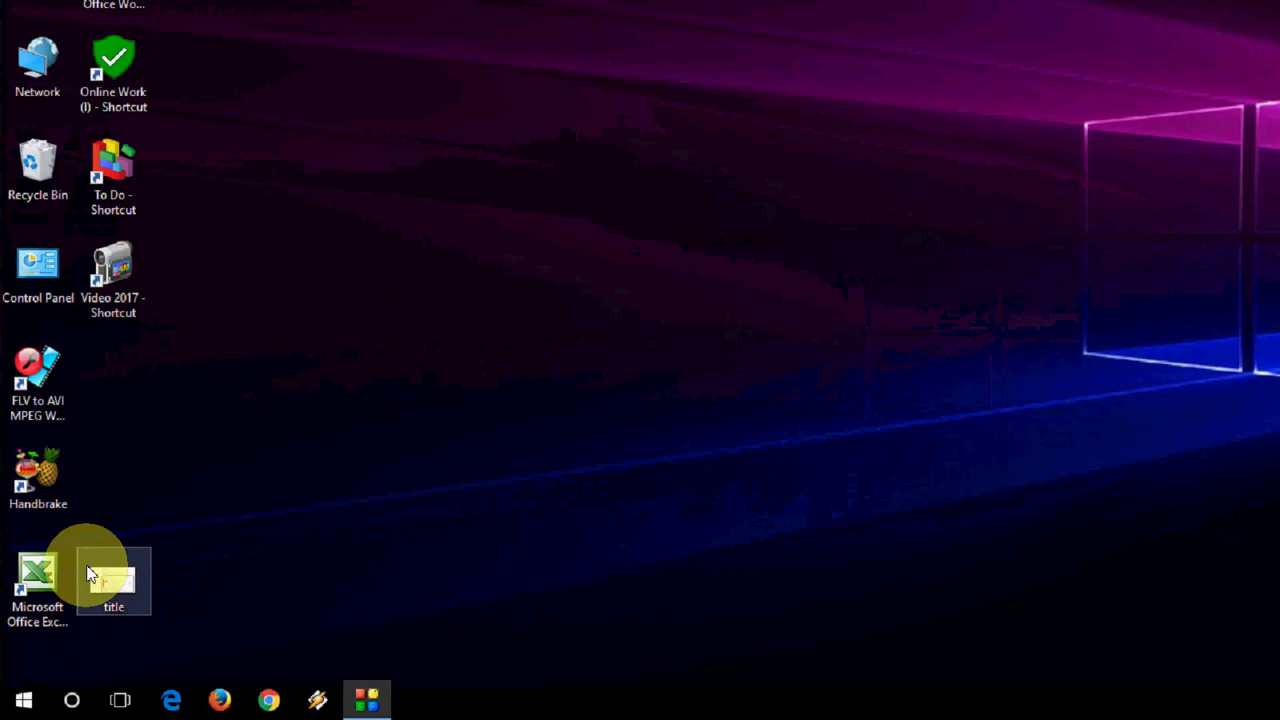
pyautogui.press('super')
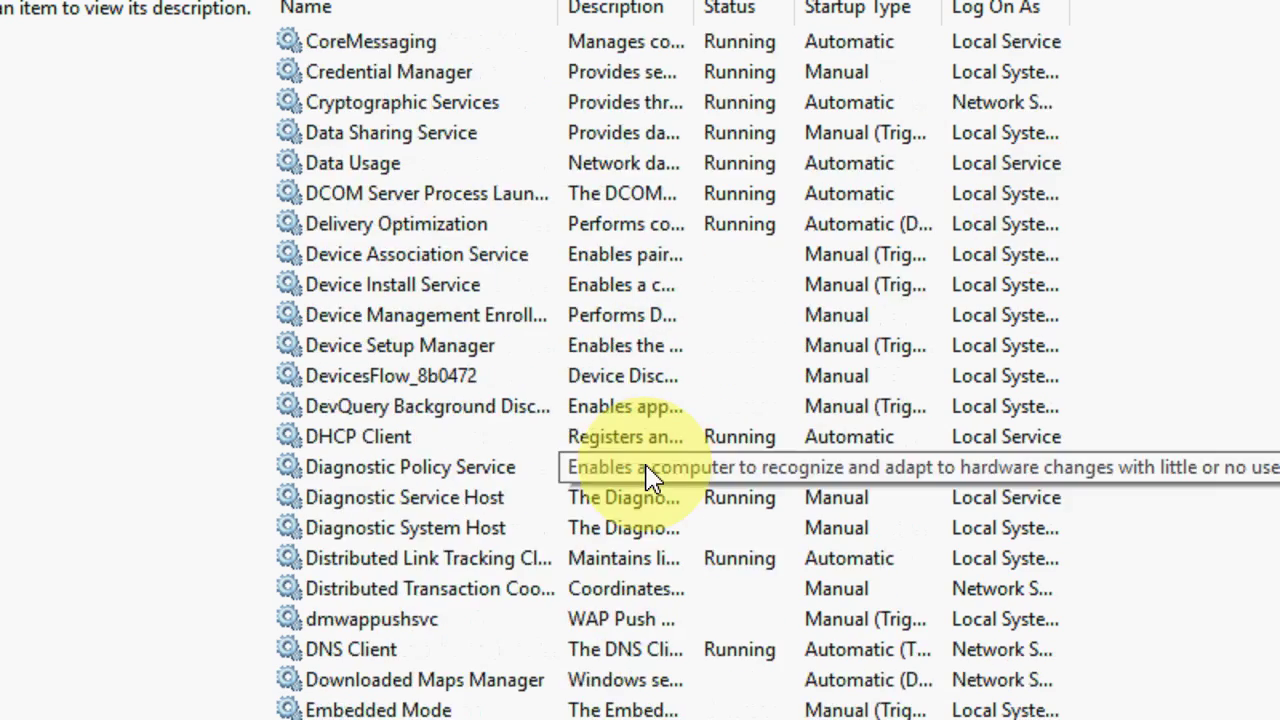
# Stop the Windows Update service and close the Services console.
pyautogui.scroll(-15, 1143, 443)
pyautogui.scroll(-20, 1215, 690)
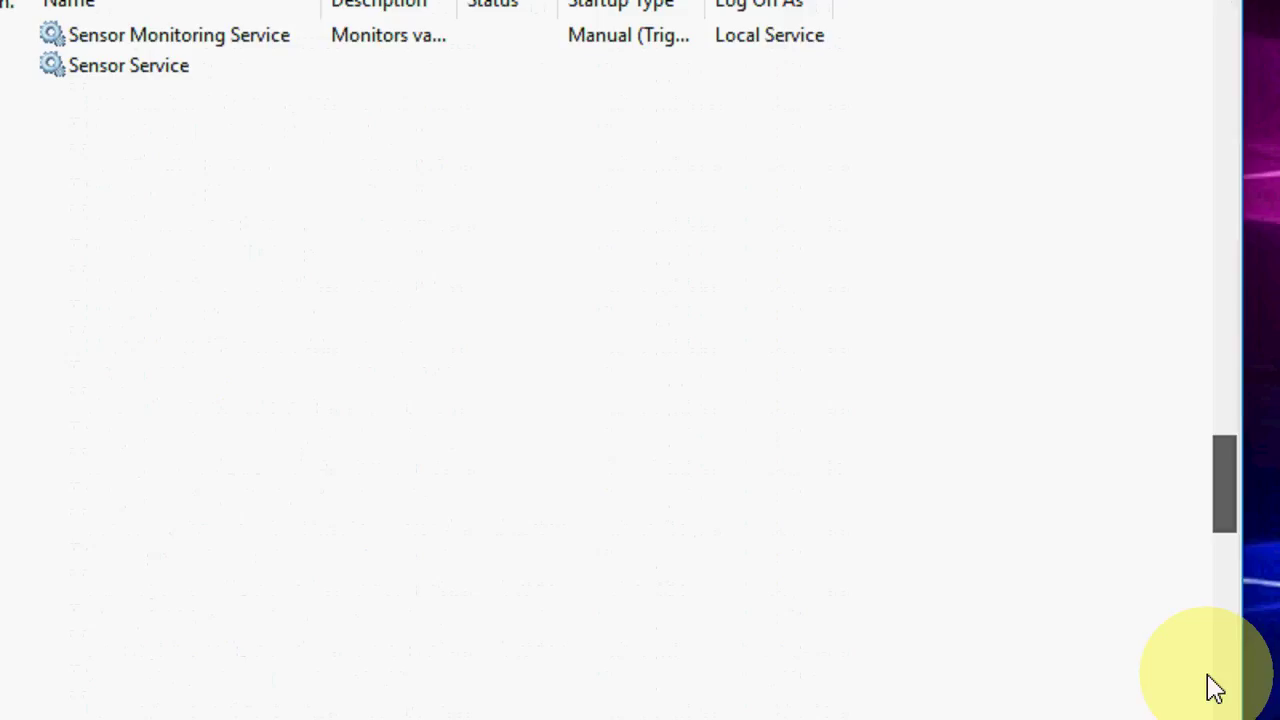
pyautogui.scroll(-17, 1215, 690)
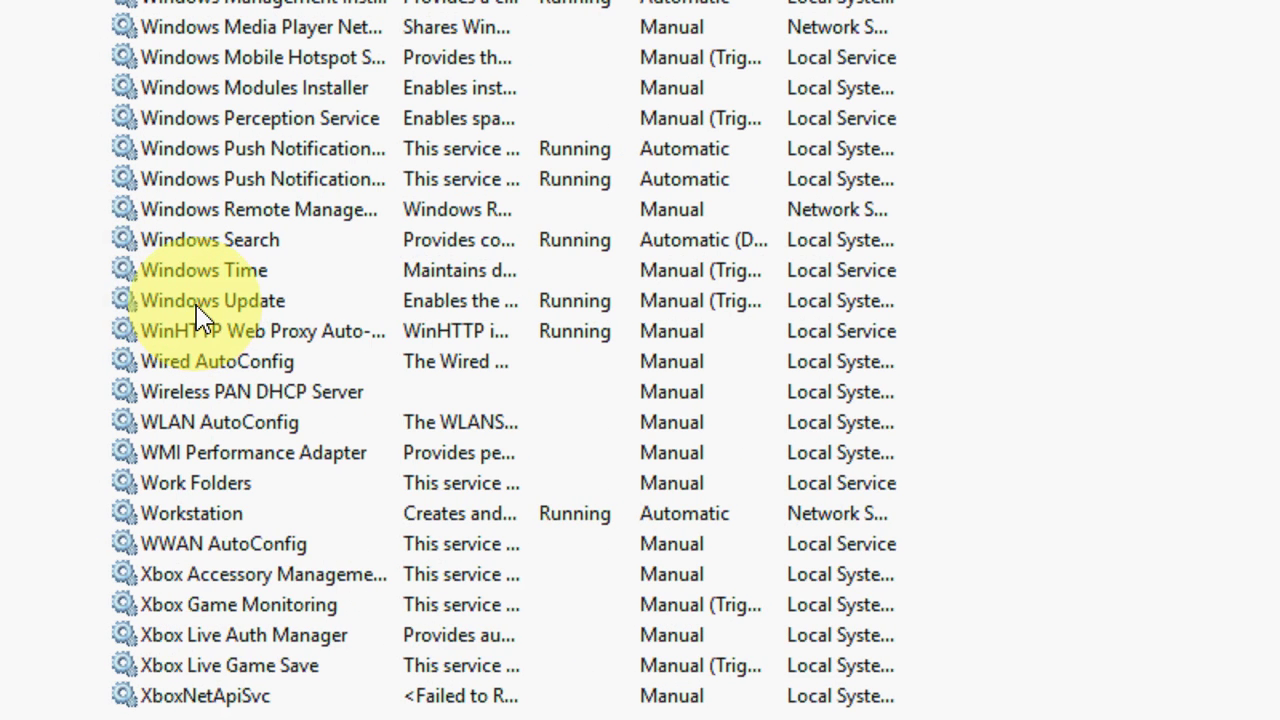
pyautogui.rightClick(200, 308)
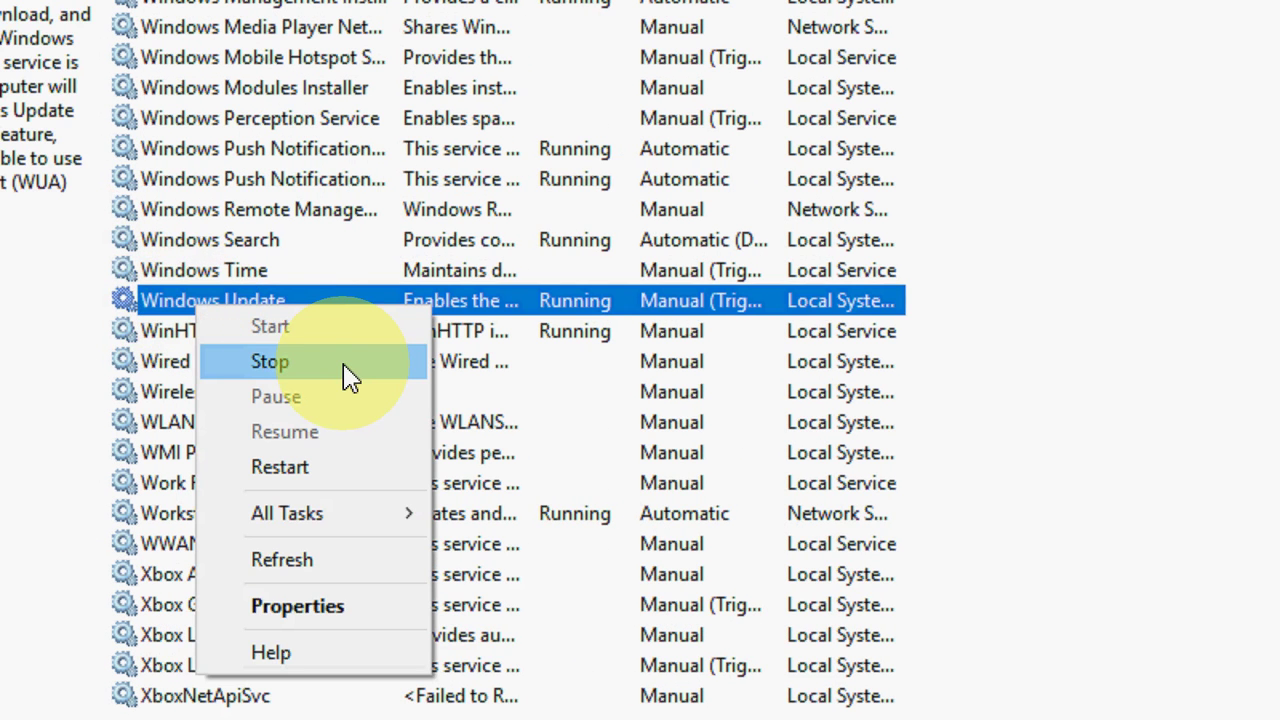
pyautogui.click(350, 378)
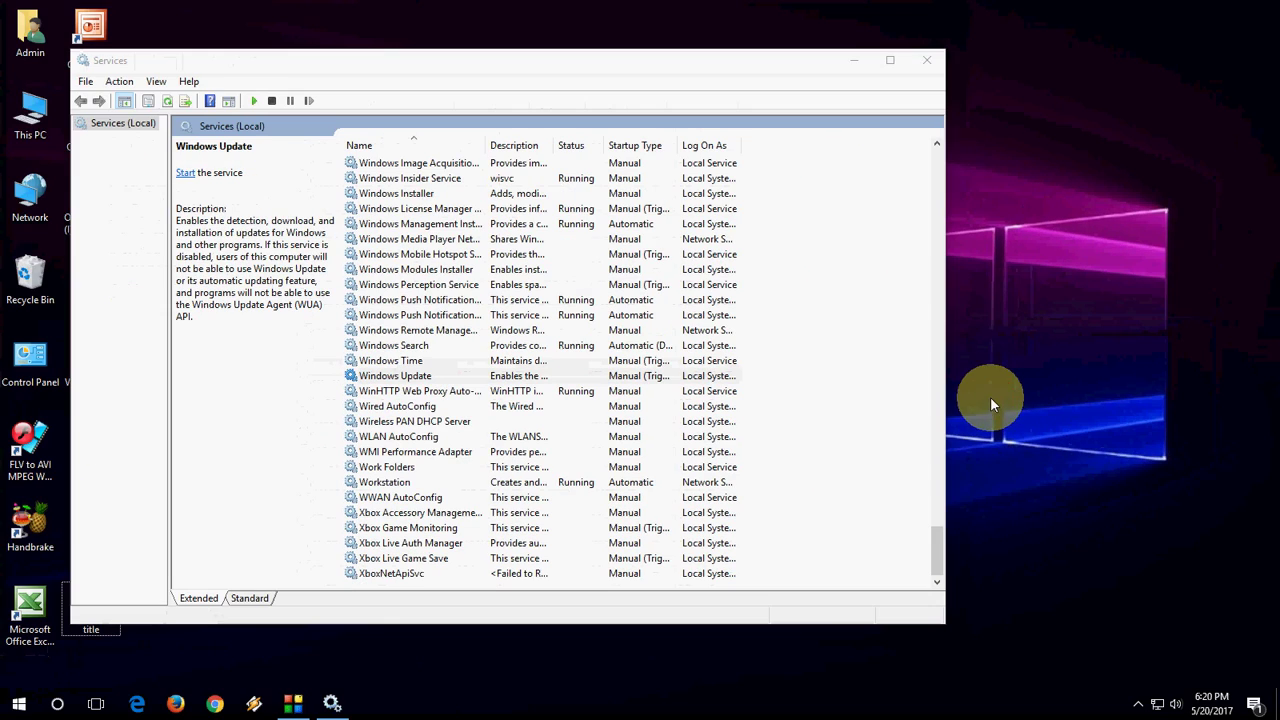
pyautogui.click(922, 65)
pyautogui.rightClick(533, 161)
pyautogui.click(567, 206)
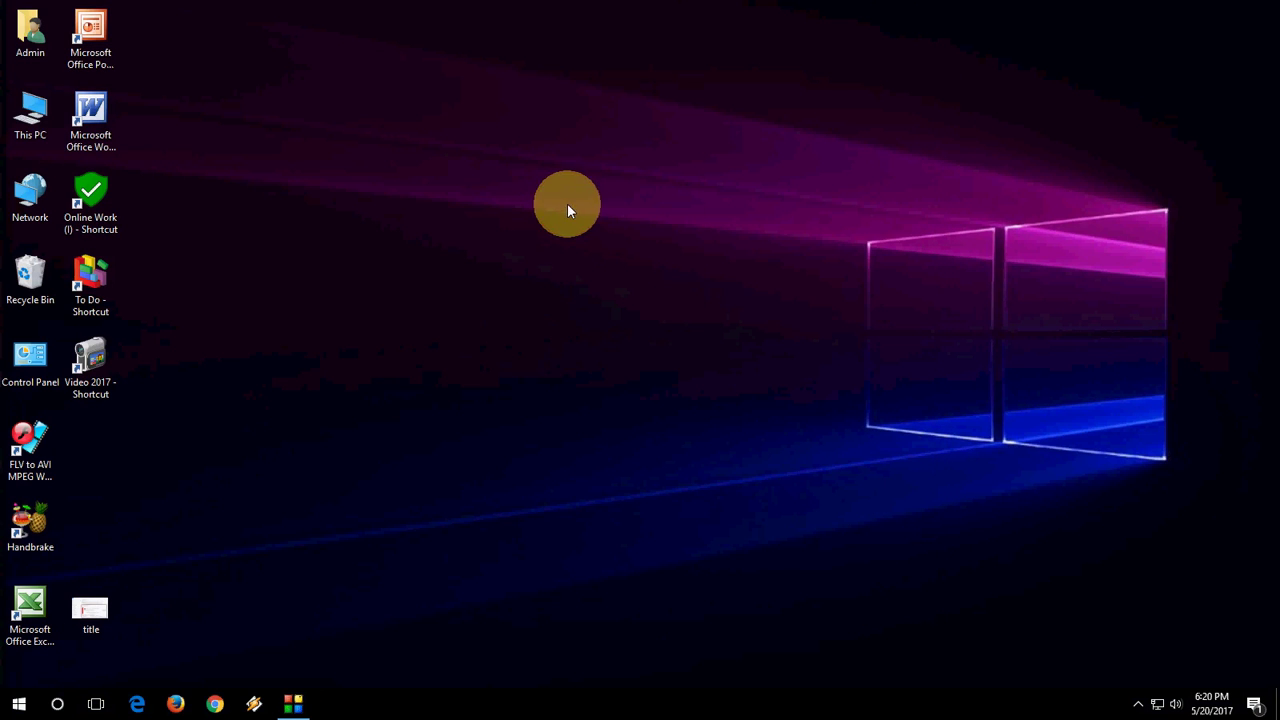
pyautogui.rightClick(446, 188)
pyautogui.click(480, 232)
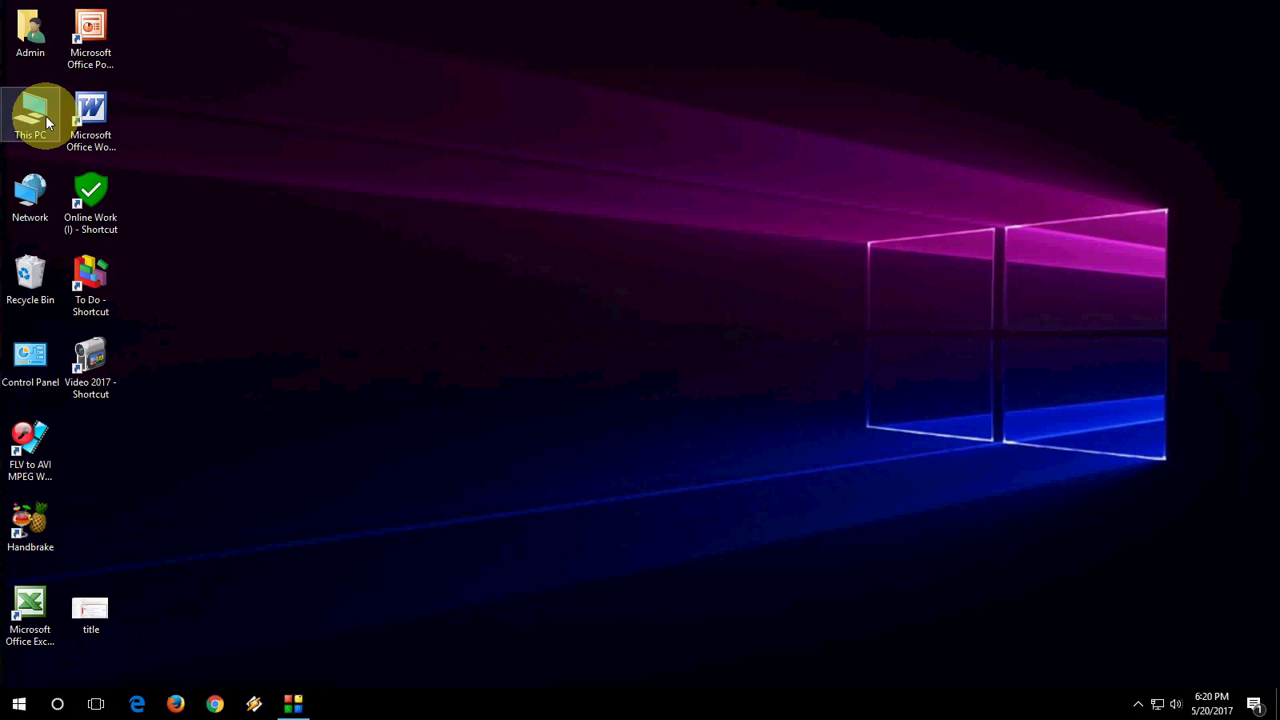
# Open the Download folder inside C:\Windows\SoftwareDistribution in File Explorer.
pyautogui.click(44, 120)
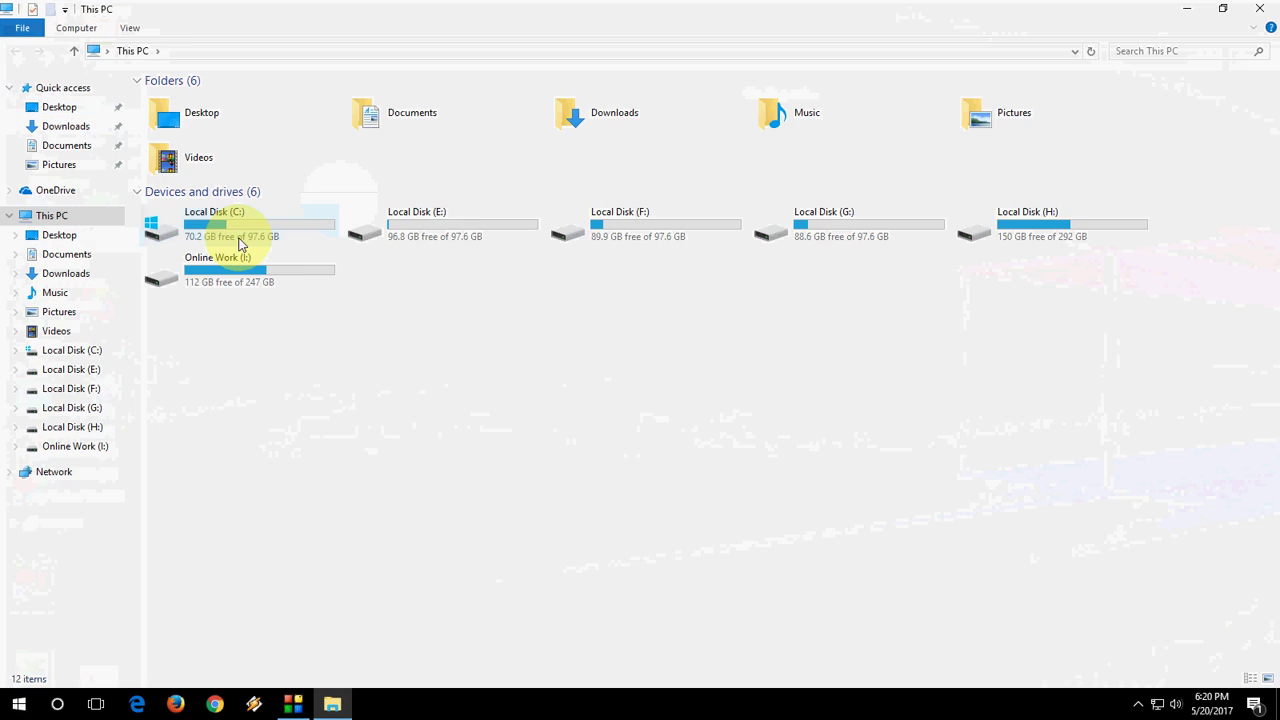
pyautogui.click(202, 227)
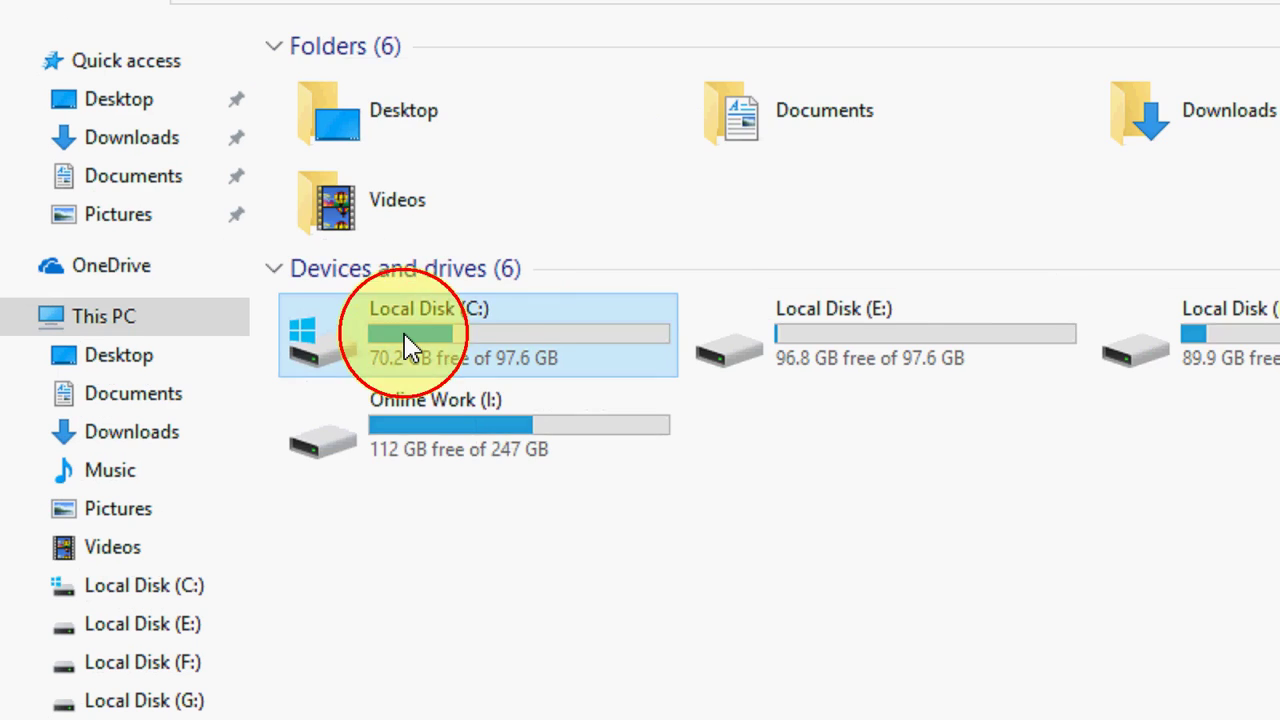
pyautogui.doubleClick(405, 345)
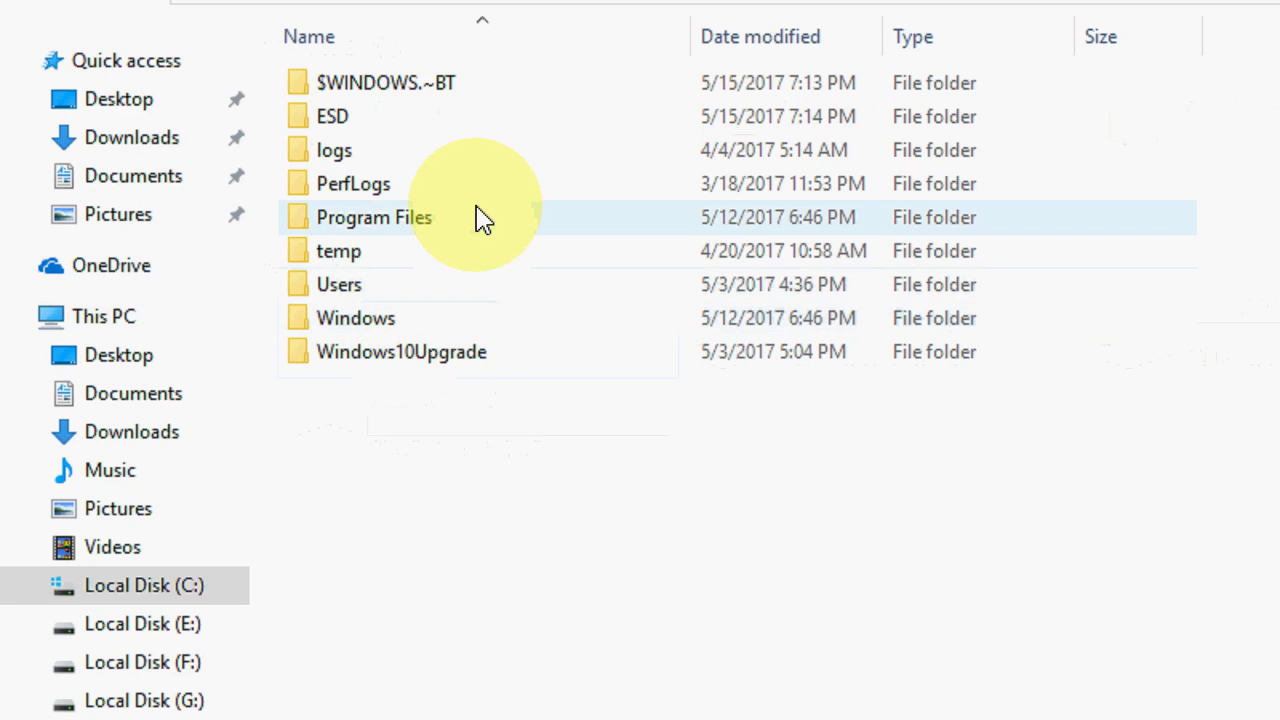
pyautogui.doubleClick(481, 320)
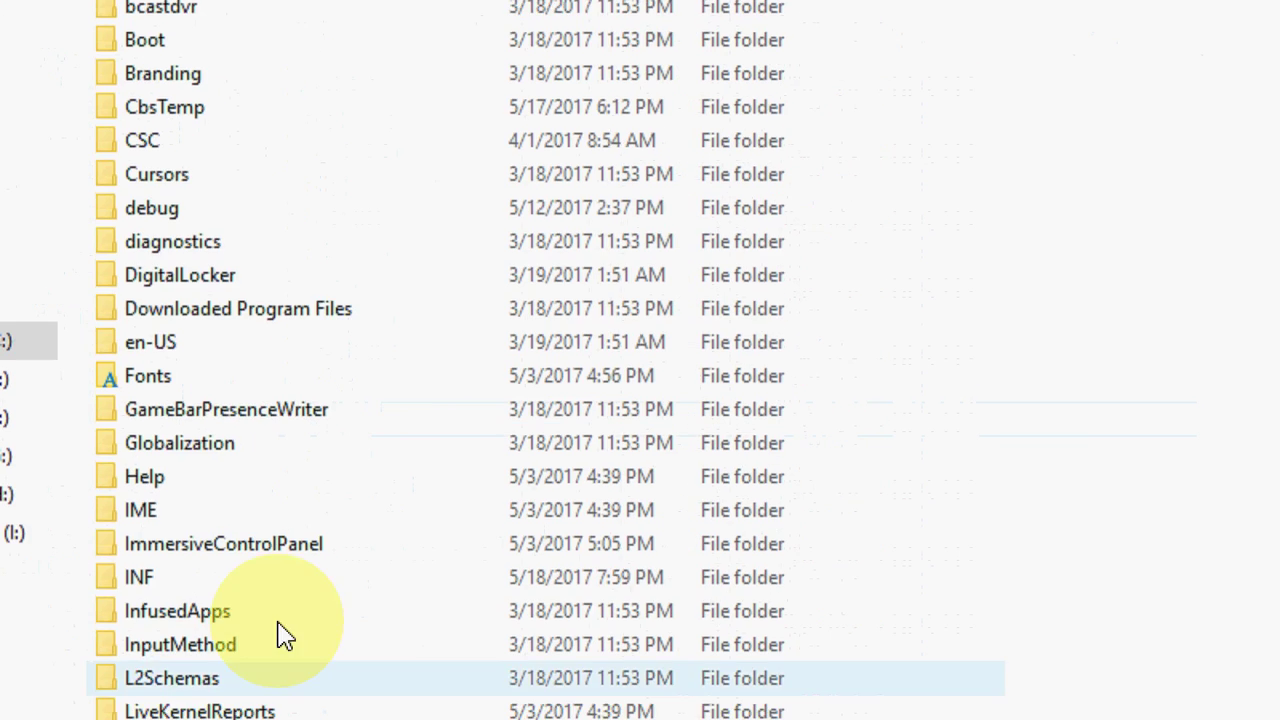
pyautogui.click(193, 545)
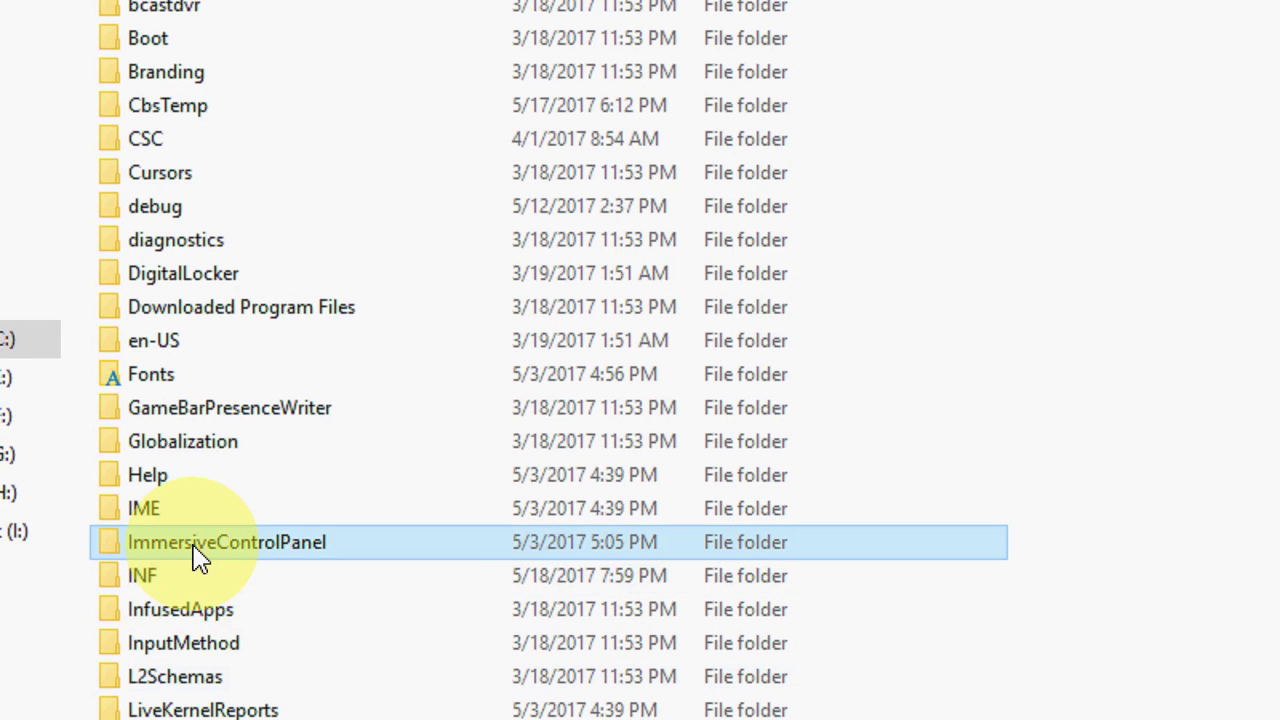
pyautogui.write('so')
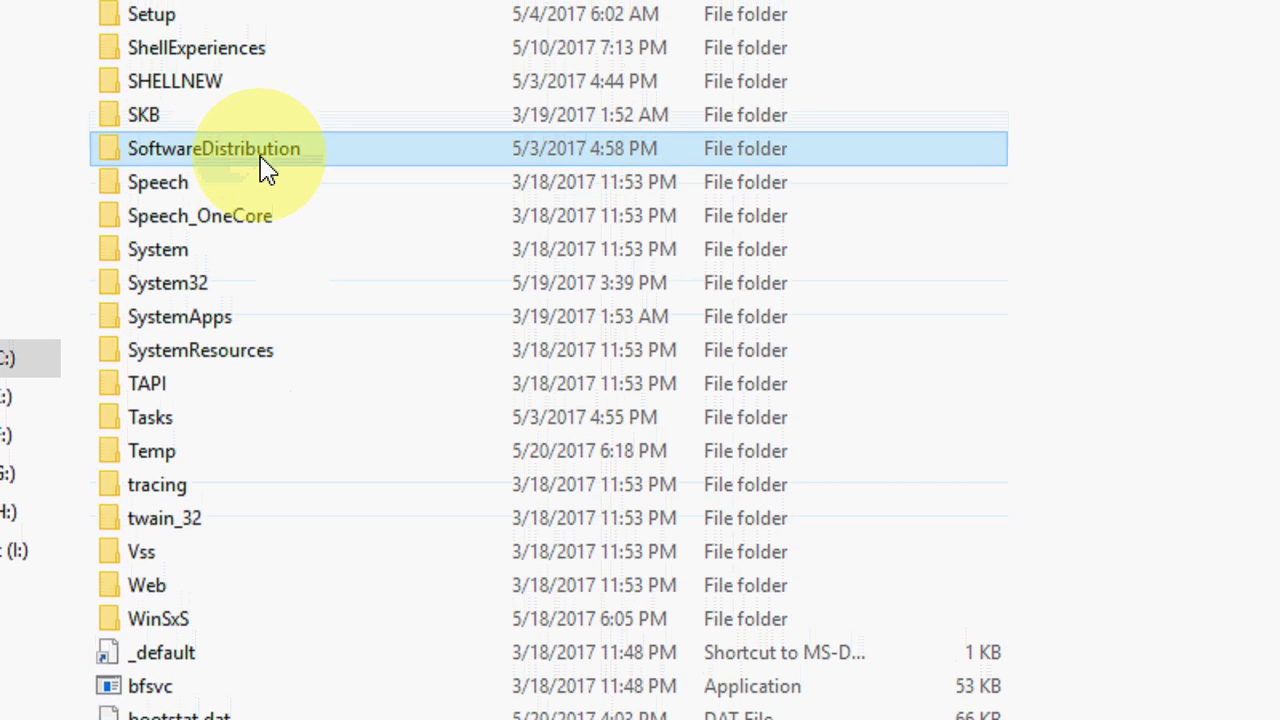
pyautogui.doubleClick(265, 170)
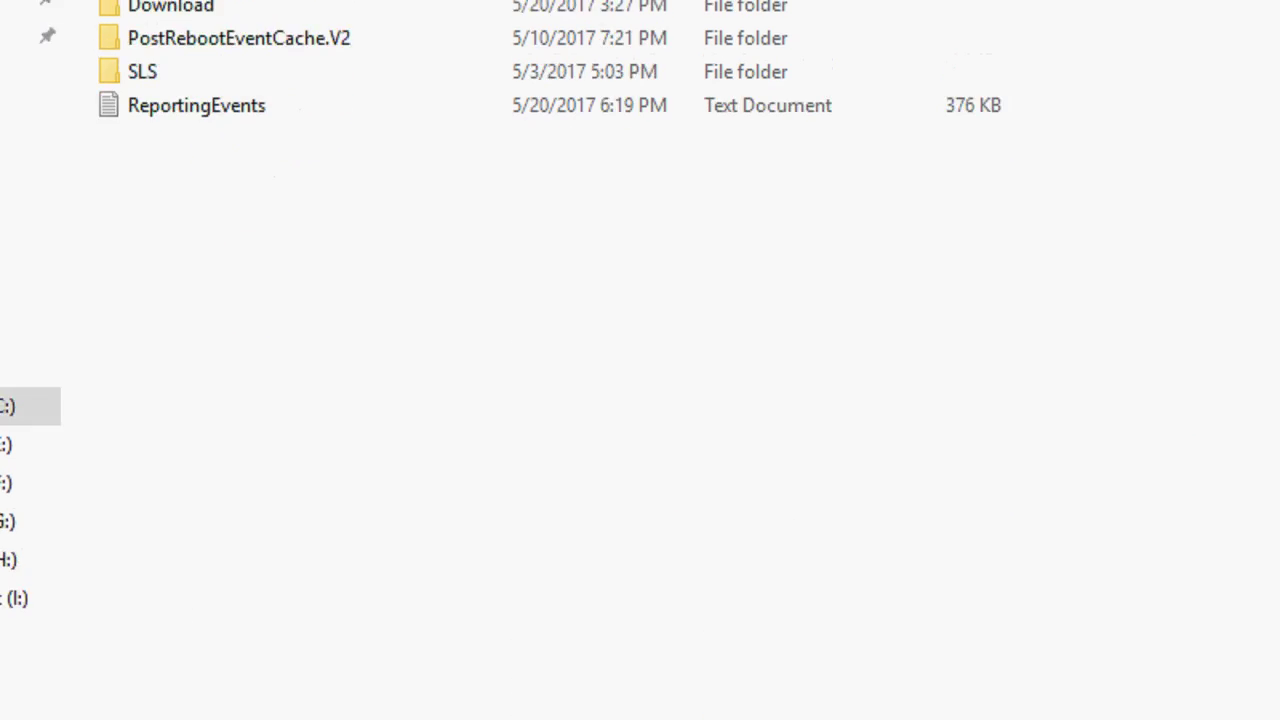
pyautogui.doubleClick(197, 8)
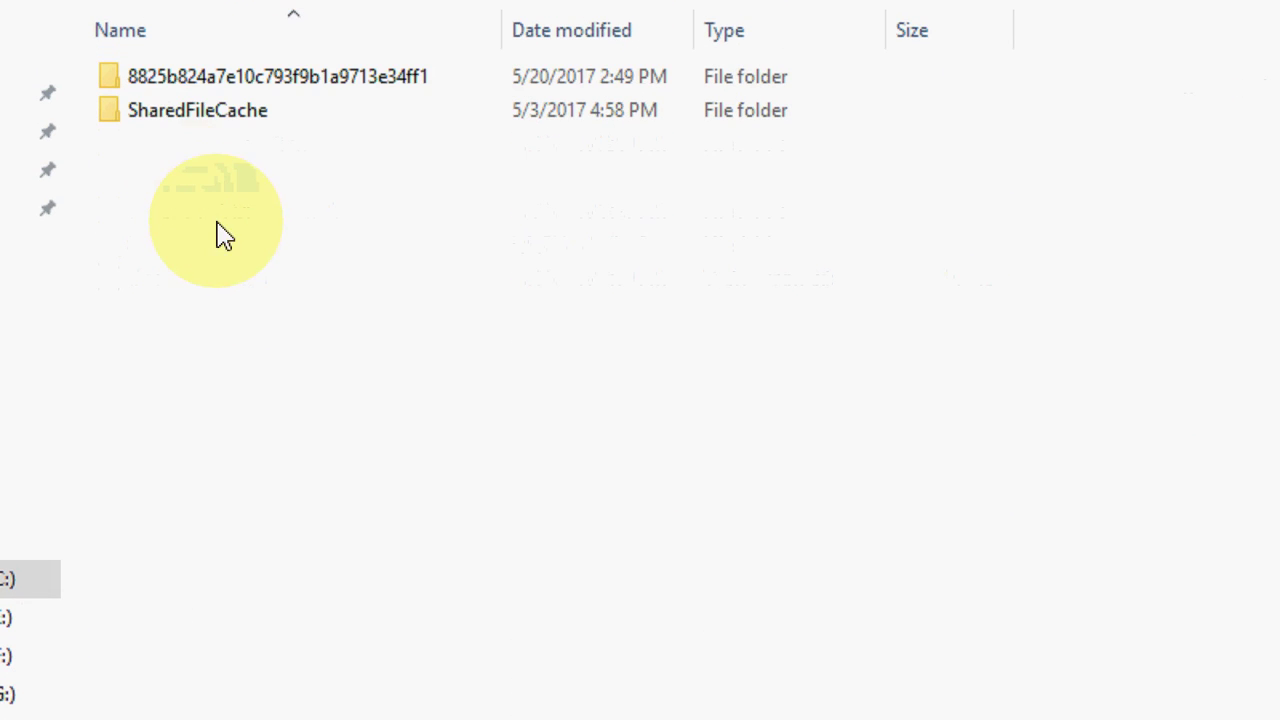
# Delete everything in the SoftwareDistribution Download folder, granting administrator permission for all current items, and close the folder window.
pyautogui.hotkey('ctrl', 'a')
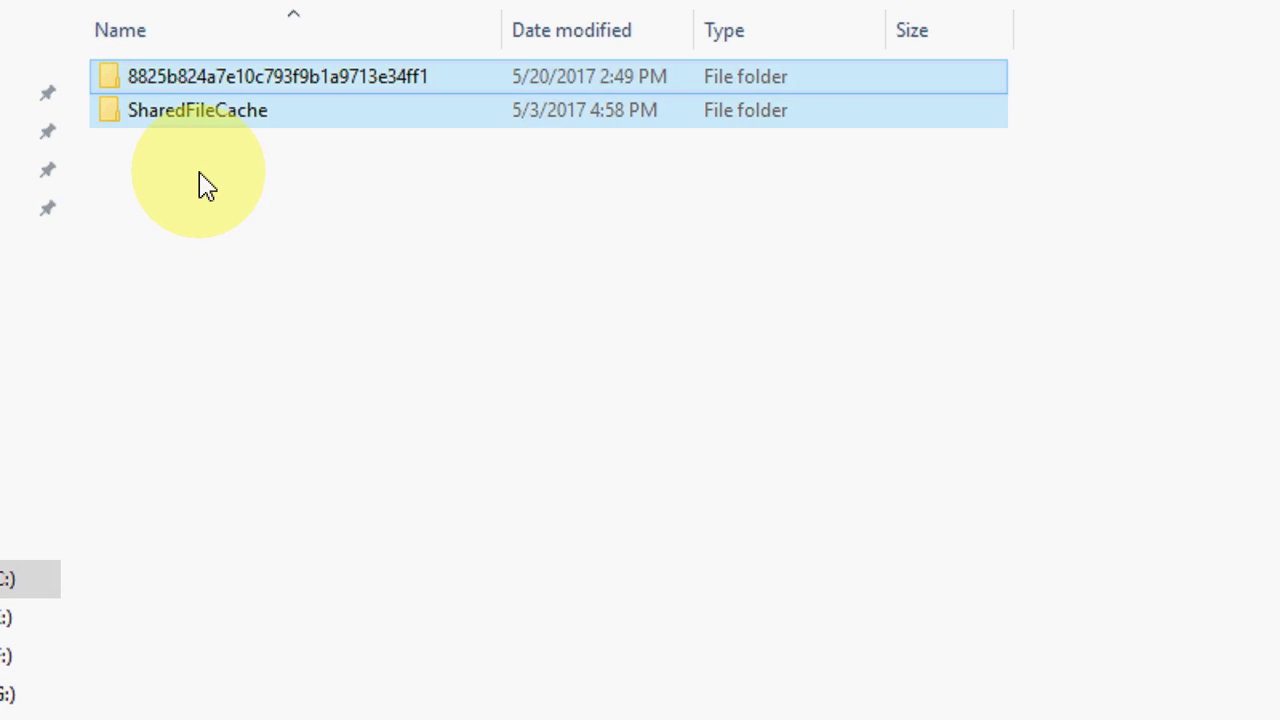
pyautogui.press('Delete')
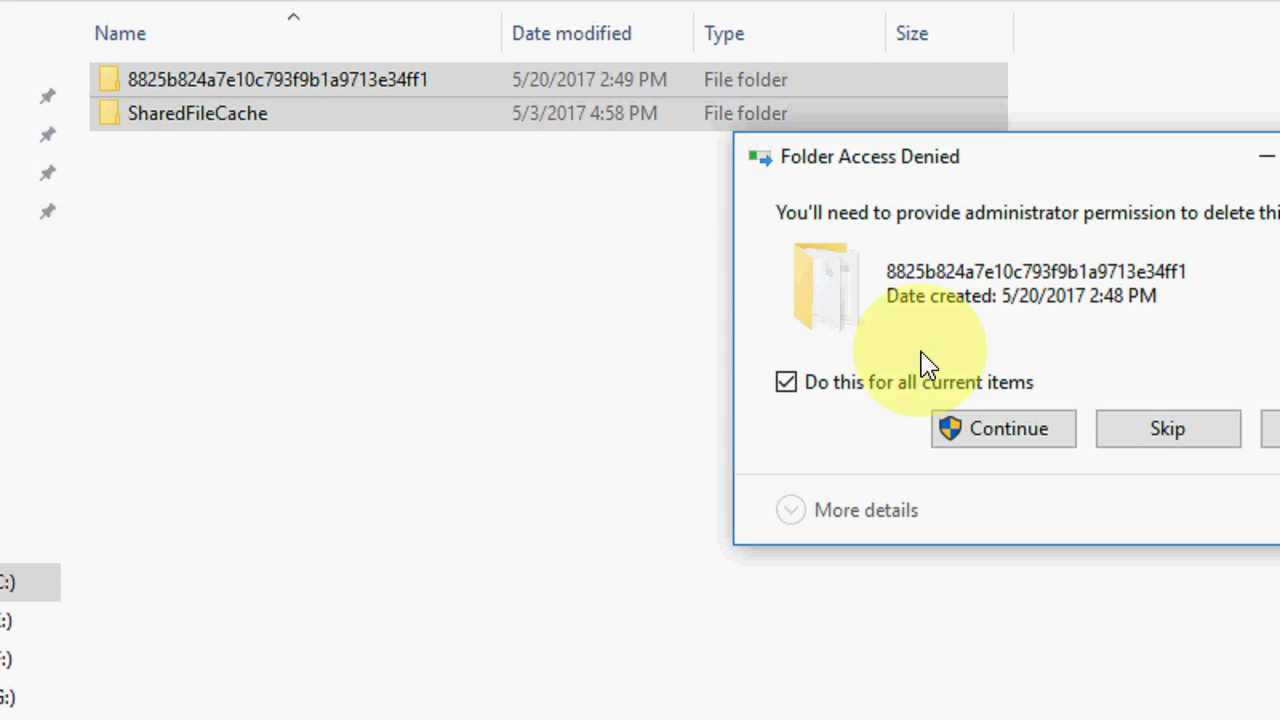
pyautogui.click(1012, 428)
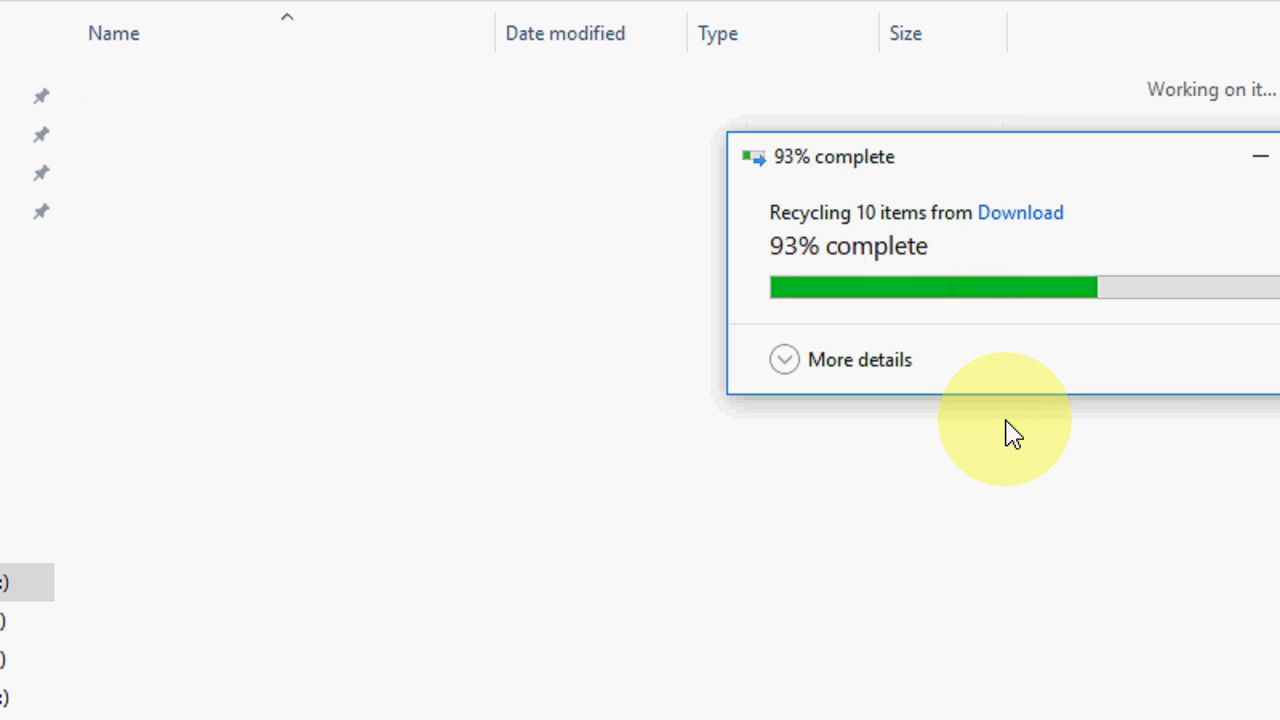
pyautogui.rightClick(490, 286)
pyautogui.click(524, 355)
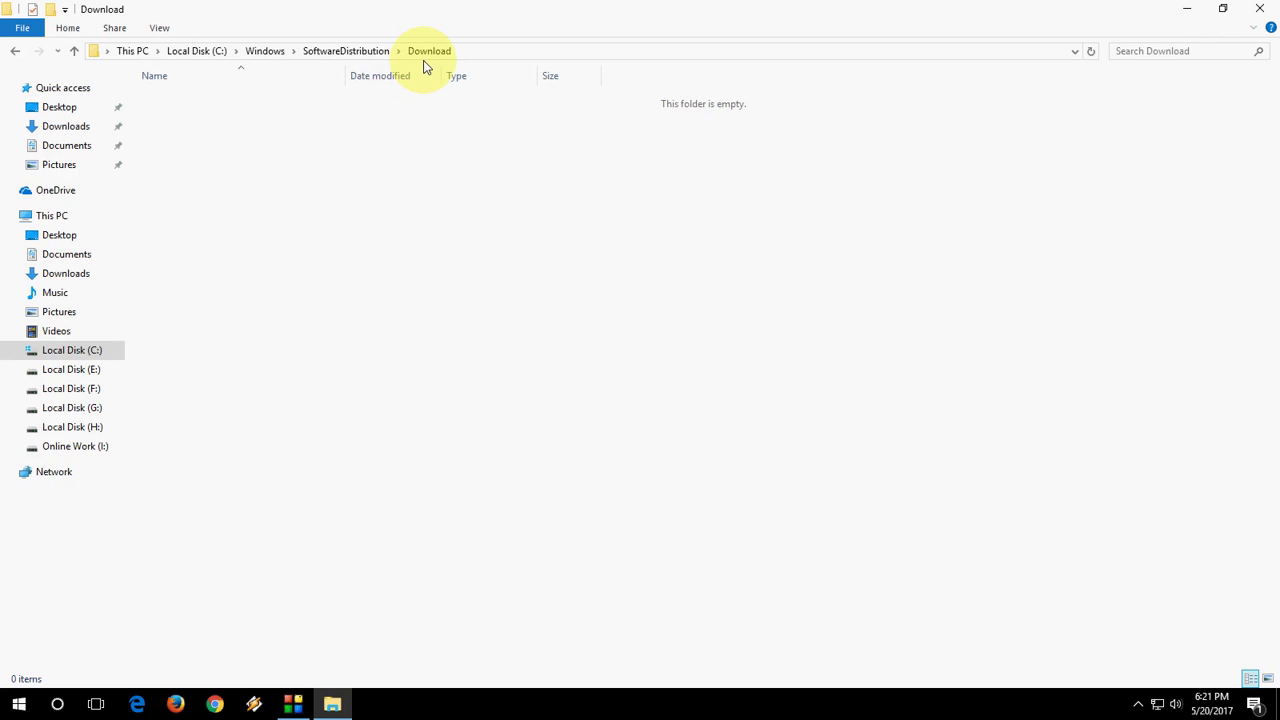
pyautogui.click(1260, 9)
pyautogui.rightClick(505, 198)
pyautogui.click(543, 245)
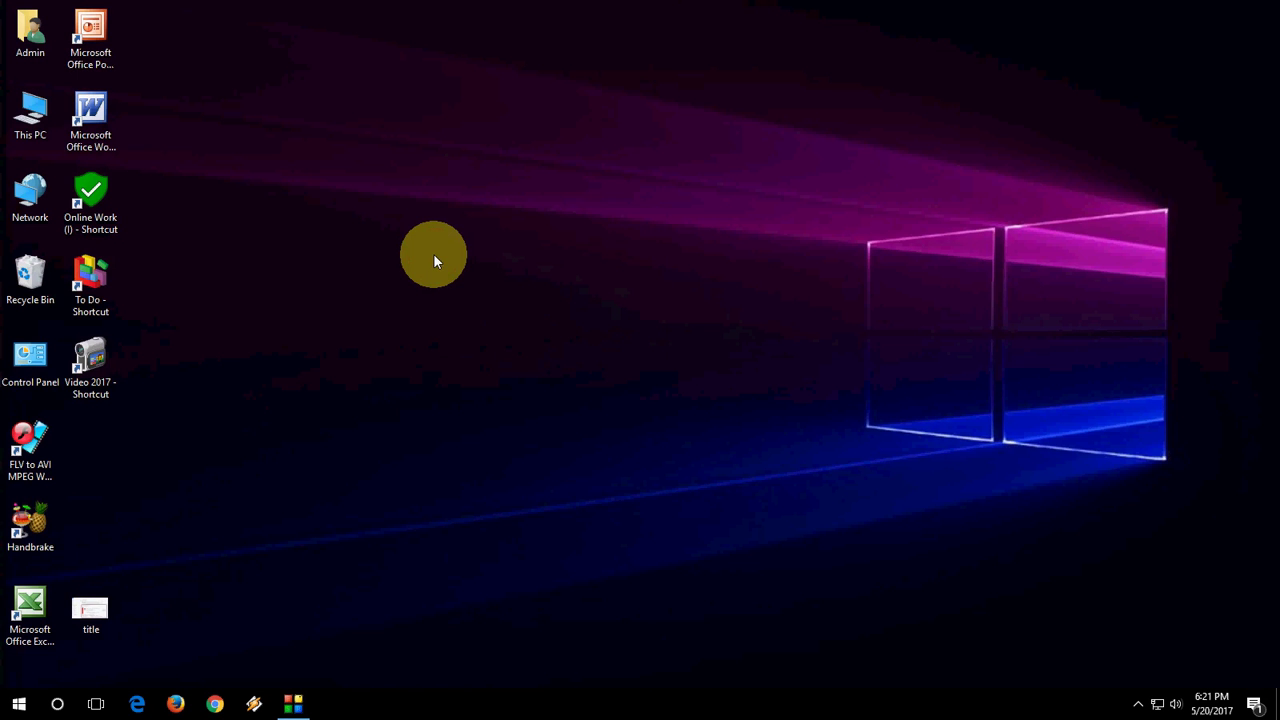
# Reopen the Services console by searching for services and start the Windows Update service.
pyautogui.press('super')
pyautogui.write('services')
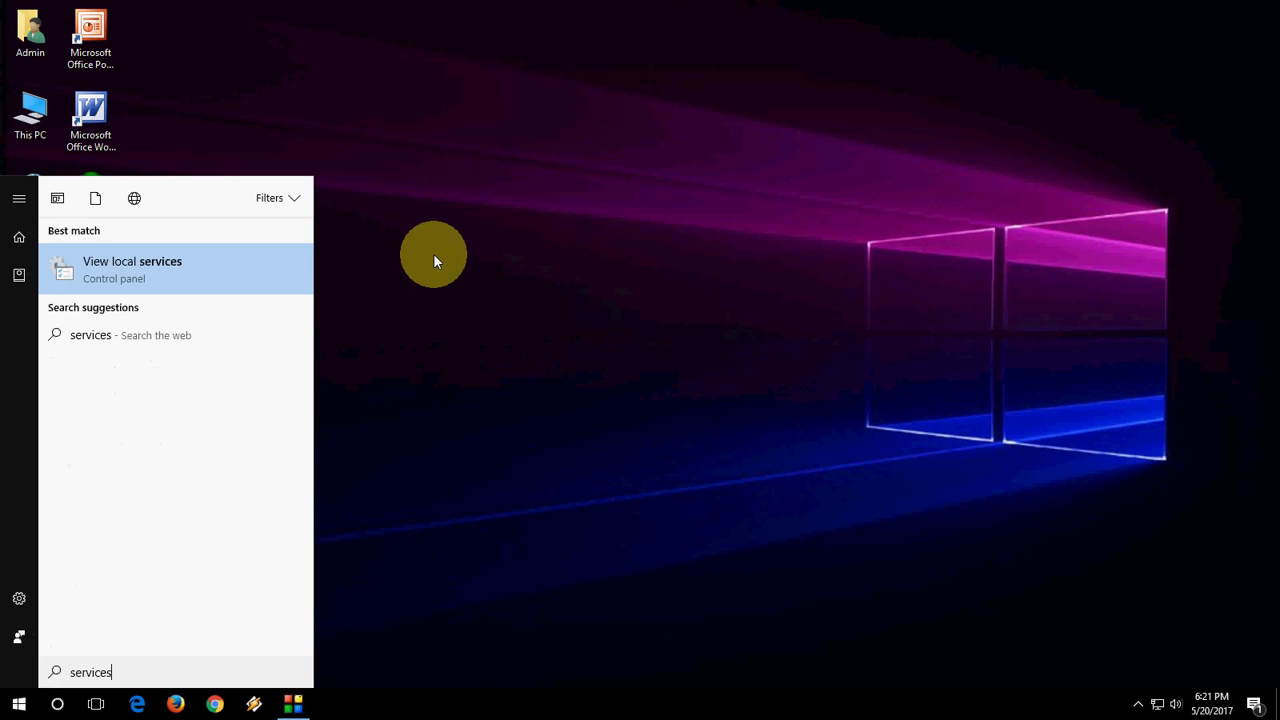
pyautogui.press('Return')
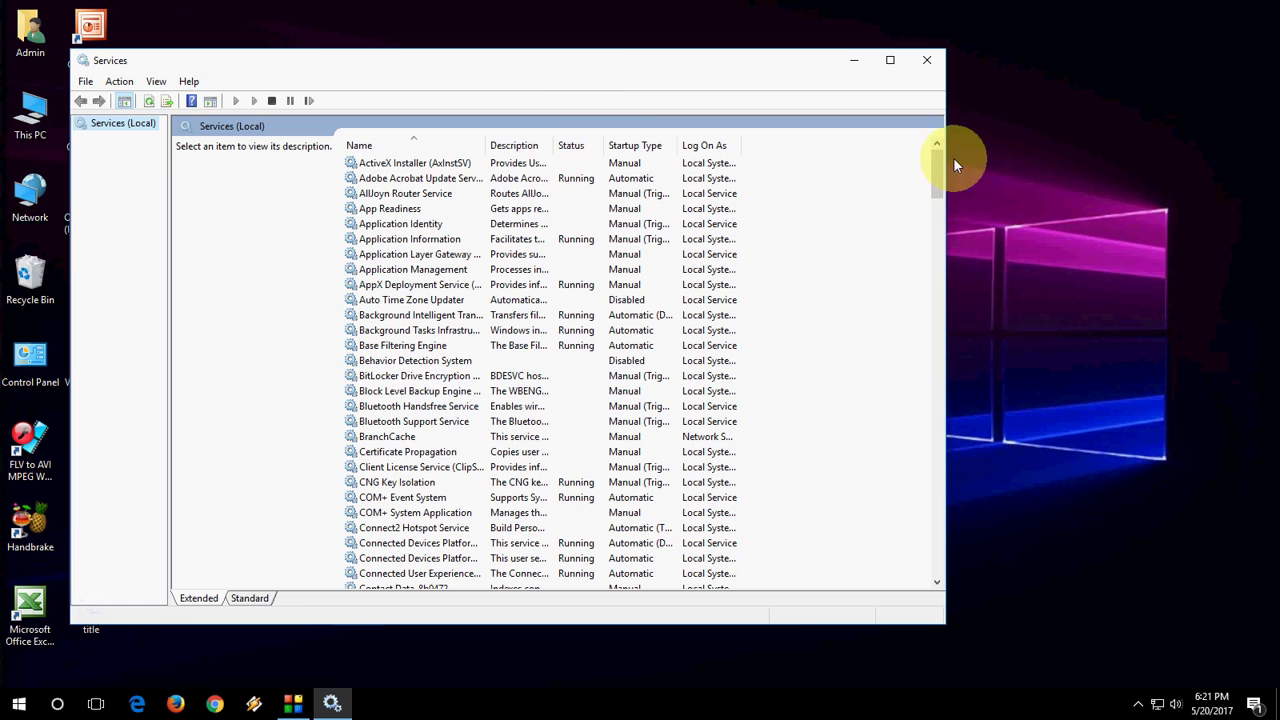
pyautogui.moveTo(936, 188); pyautogui.dragTo(946, 587)
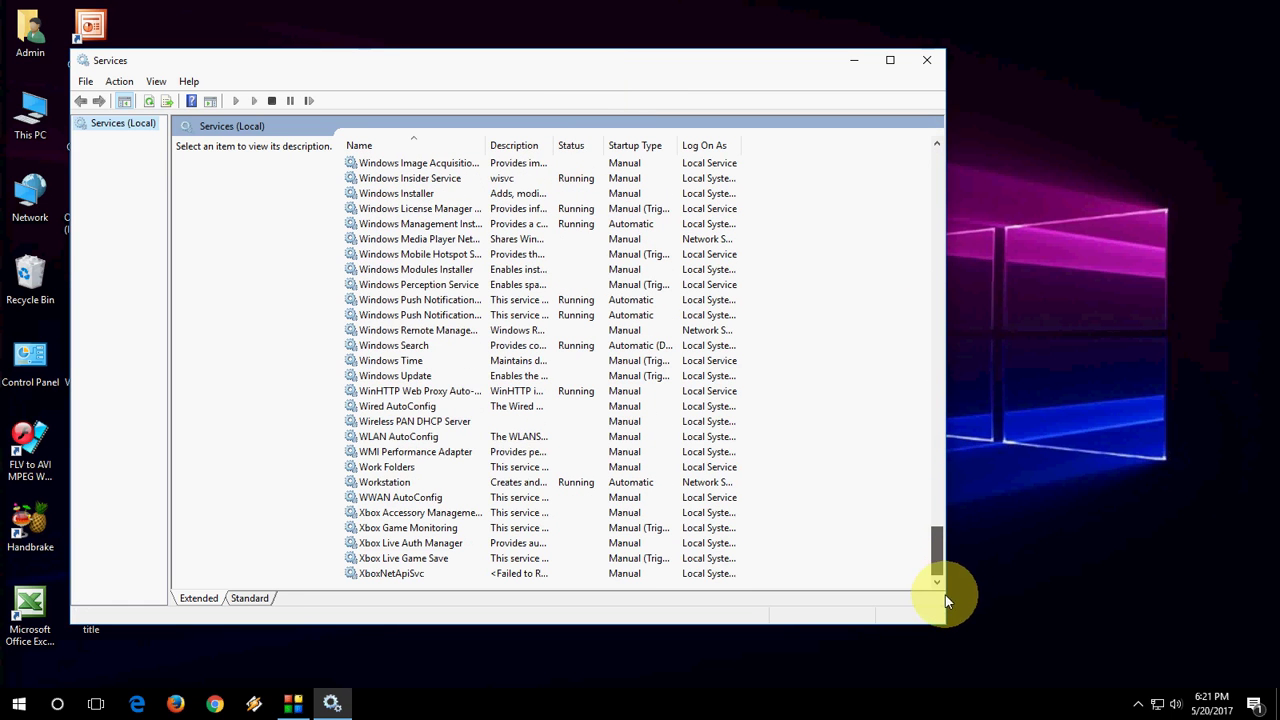
pyautogui.rightClick(403, 382)
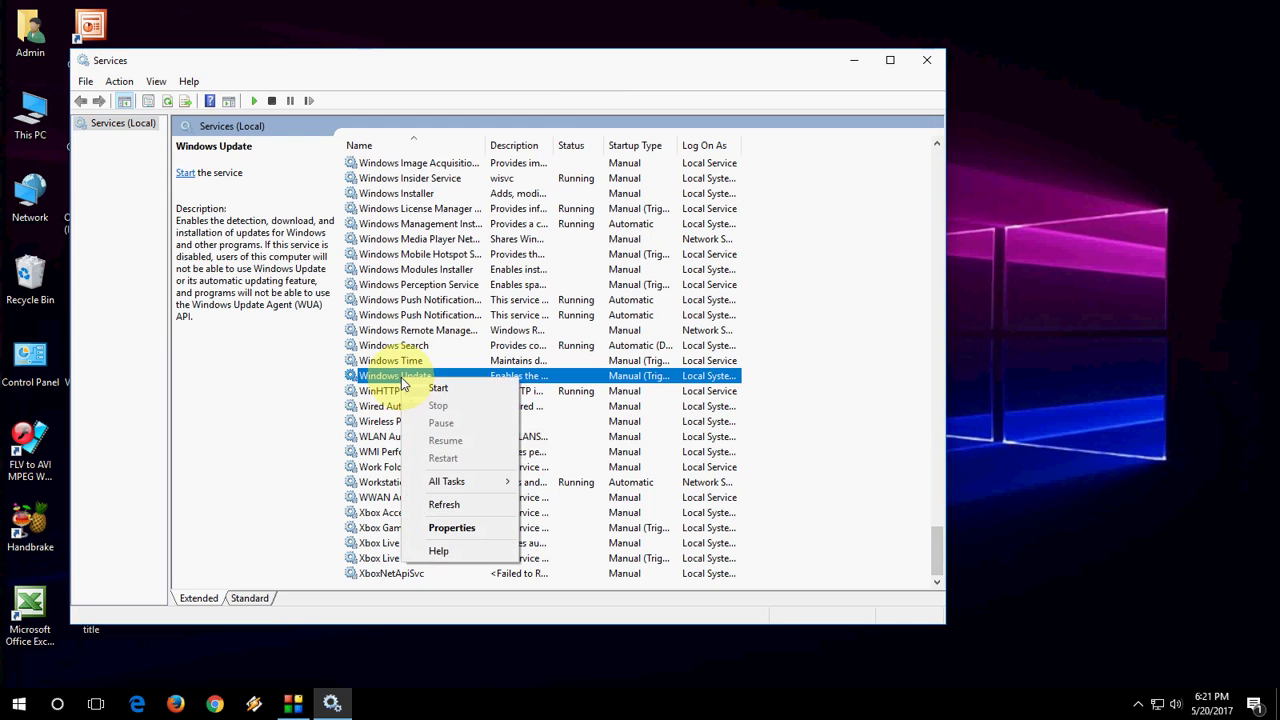
pyautogui.click(457, 389)
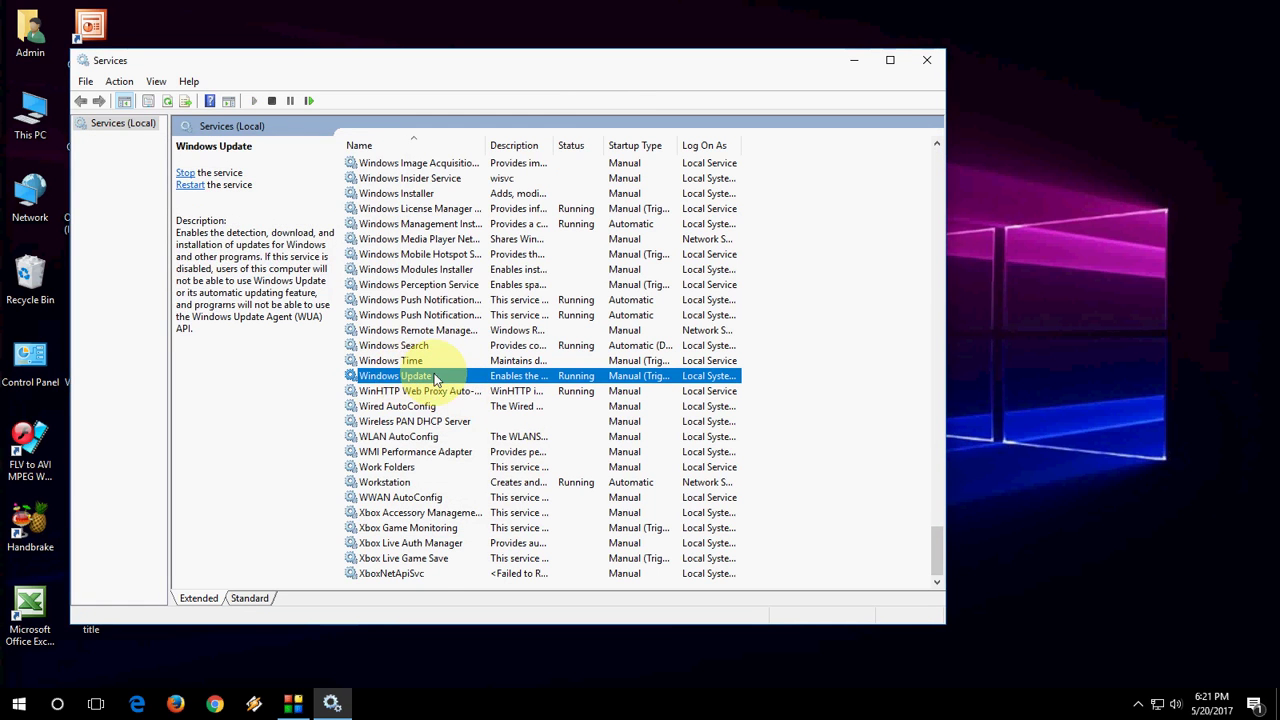
# Check the startup type and status in the Windows Update service's properties, and close the Services console.
pyautogui.doubleClick(434, 376)
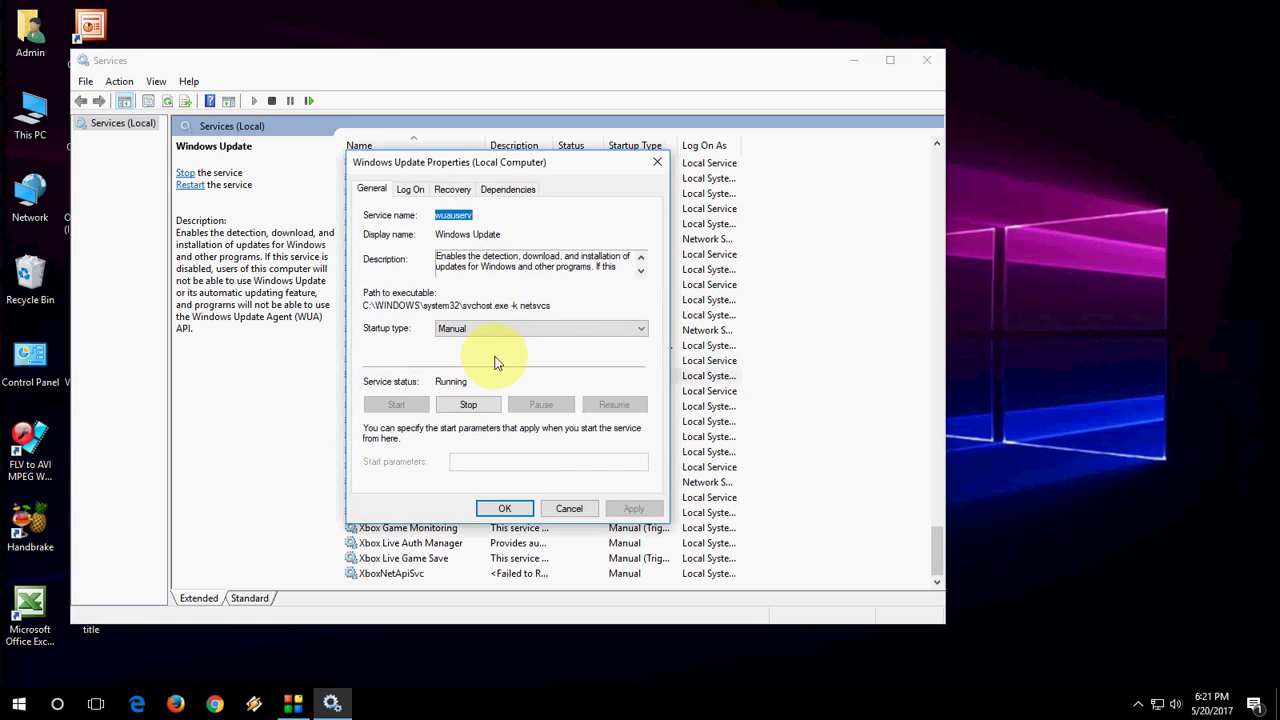
pyautogui.moveTo(487, 175); pyautogui.dragTo(605, 175)
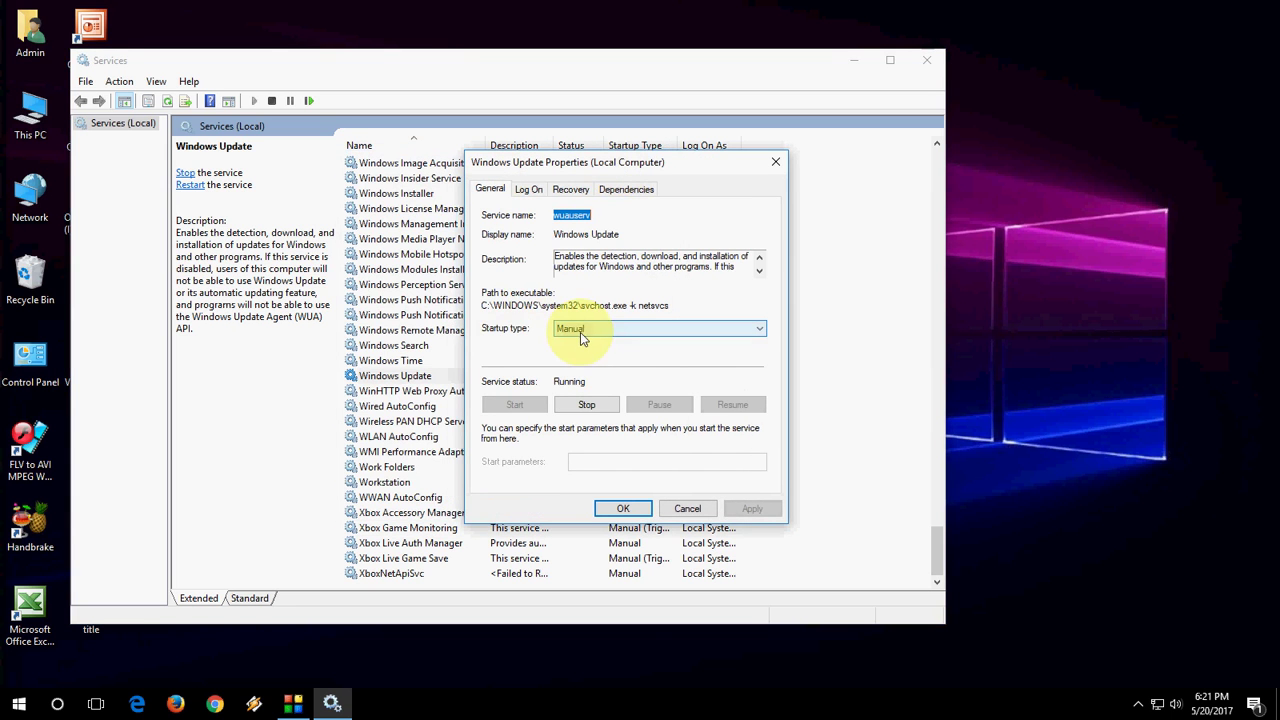
pyautogui.click(625, 507)
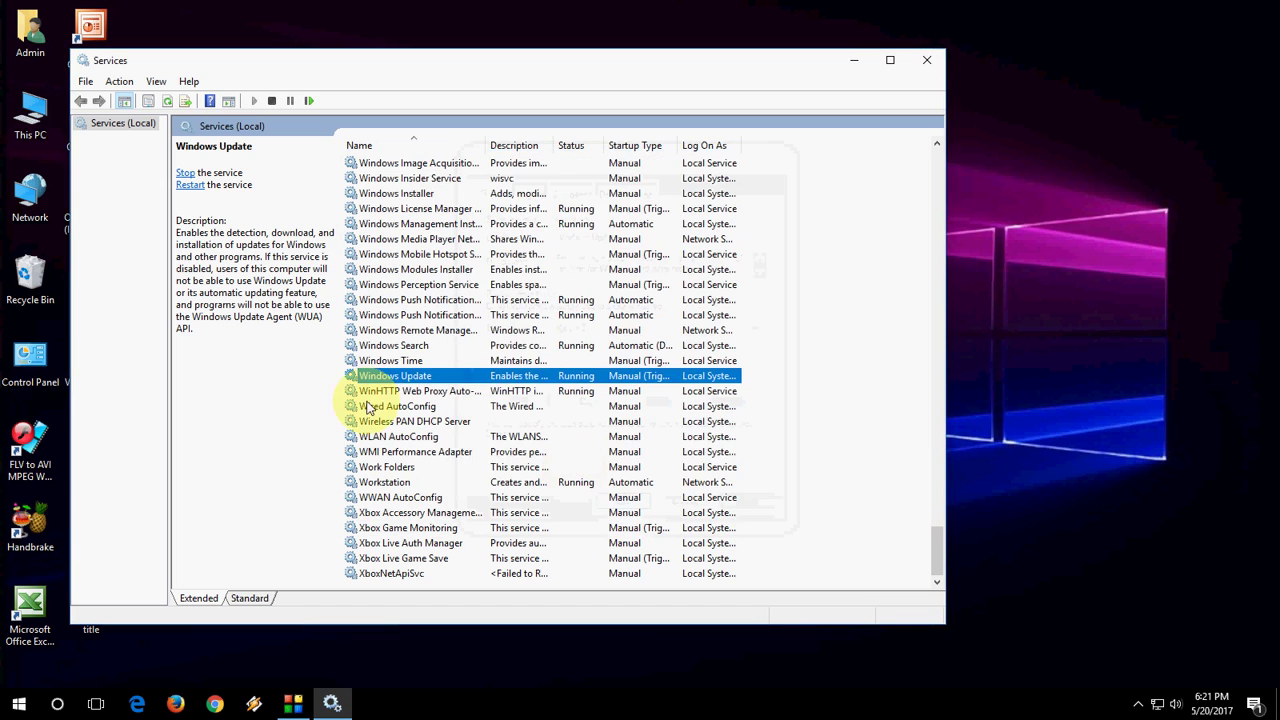
pyautogui.click(925, 60)
pyautogui.rightClick(509, 143)
pyautogui.click(534, 186)
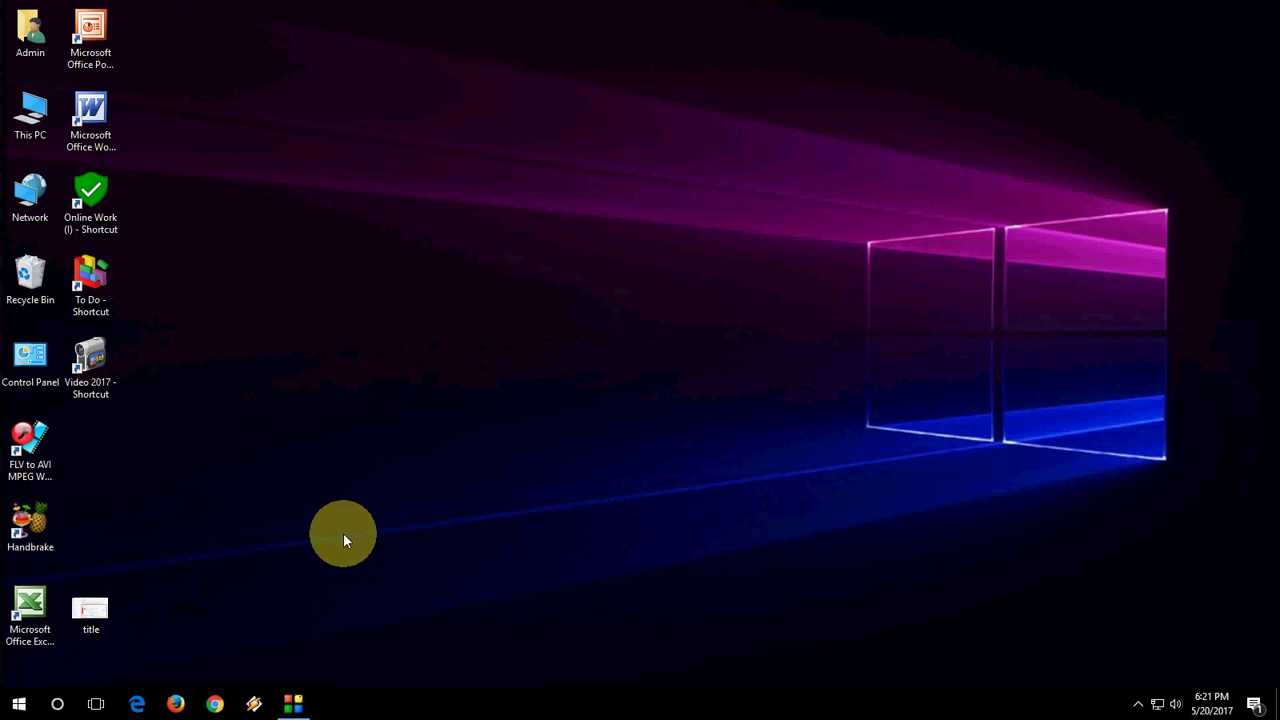
# Open the Troubleshoot page of Update & security in Windows Settings.
pyautogui.click(20, 708)
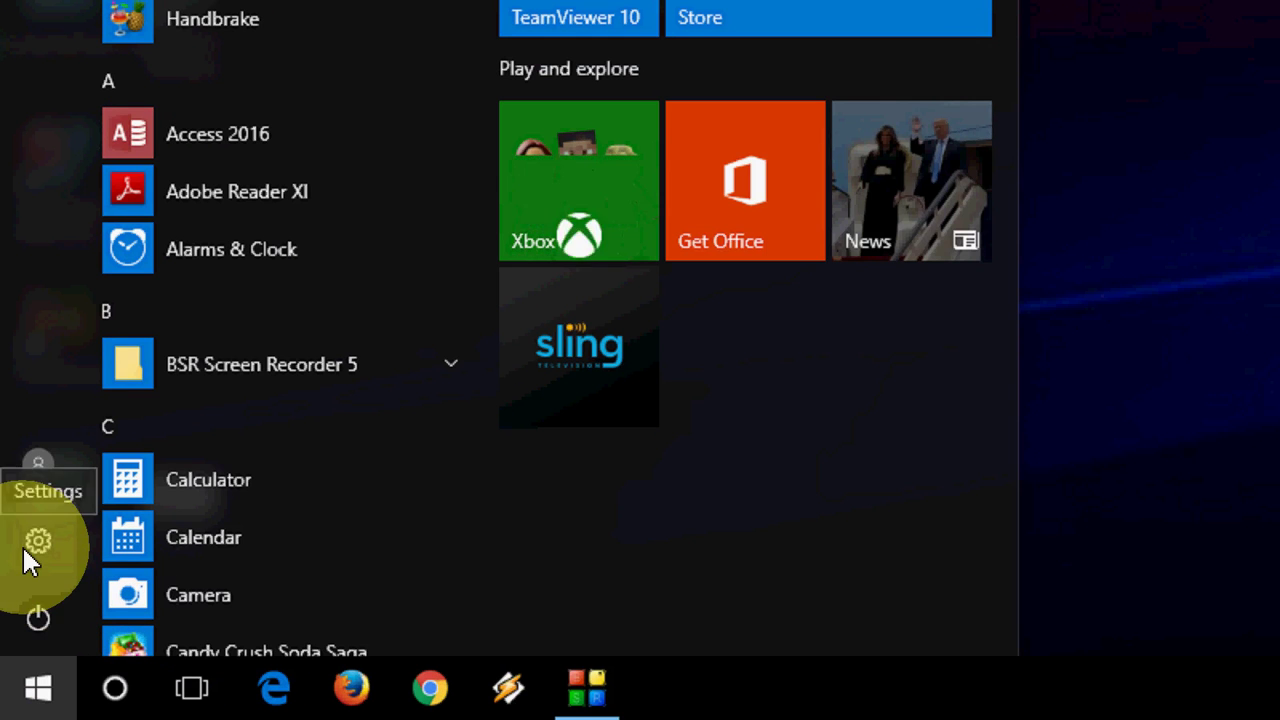
pyautogui.click(32, 548)
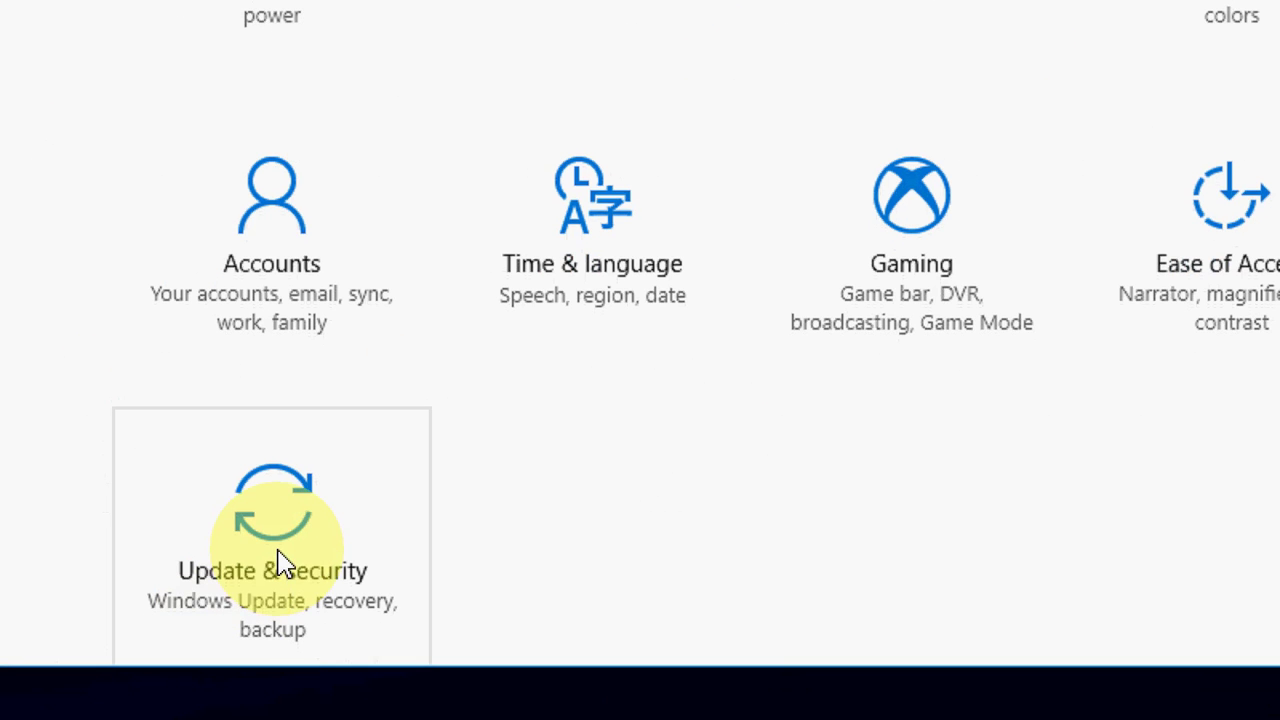
pyautogui.click(280, 563)
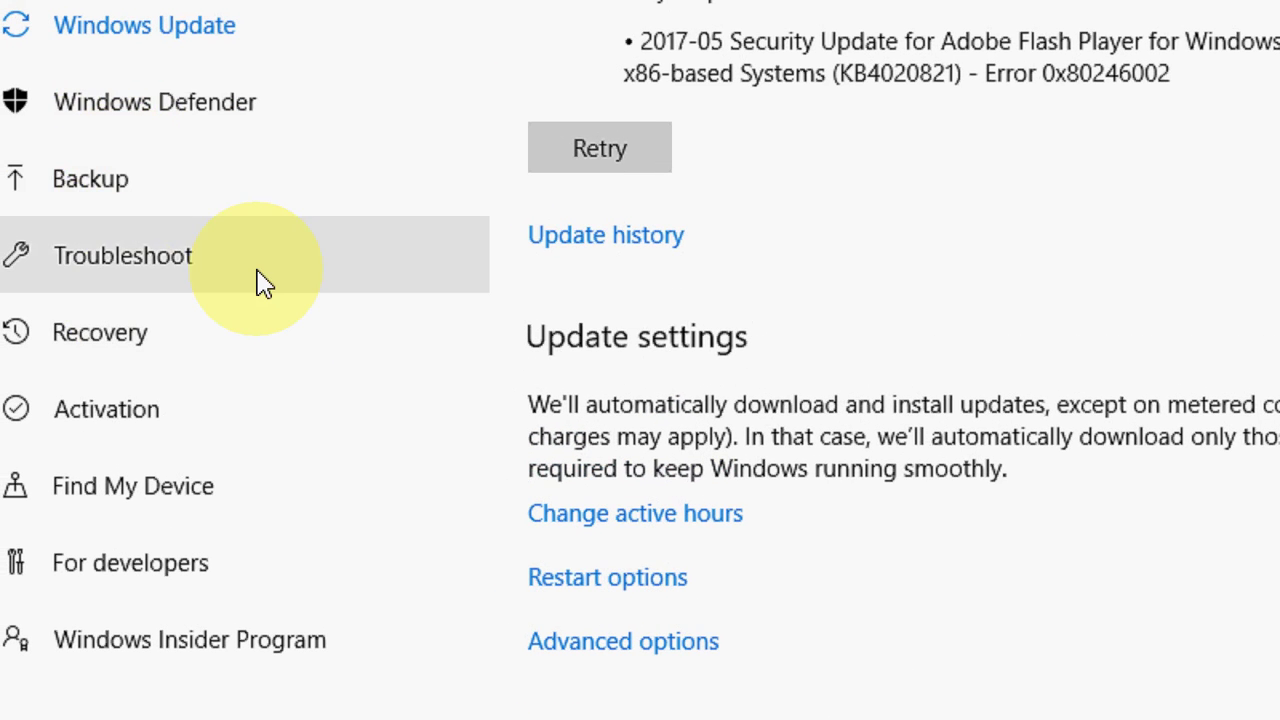
pyautogui.click(257, 280)
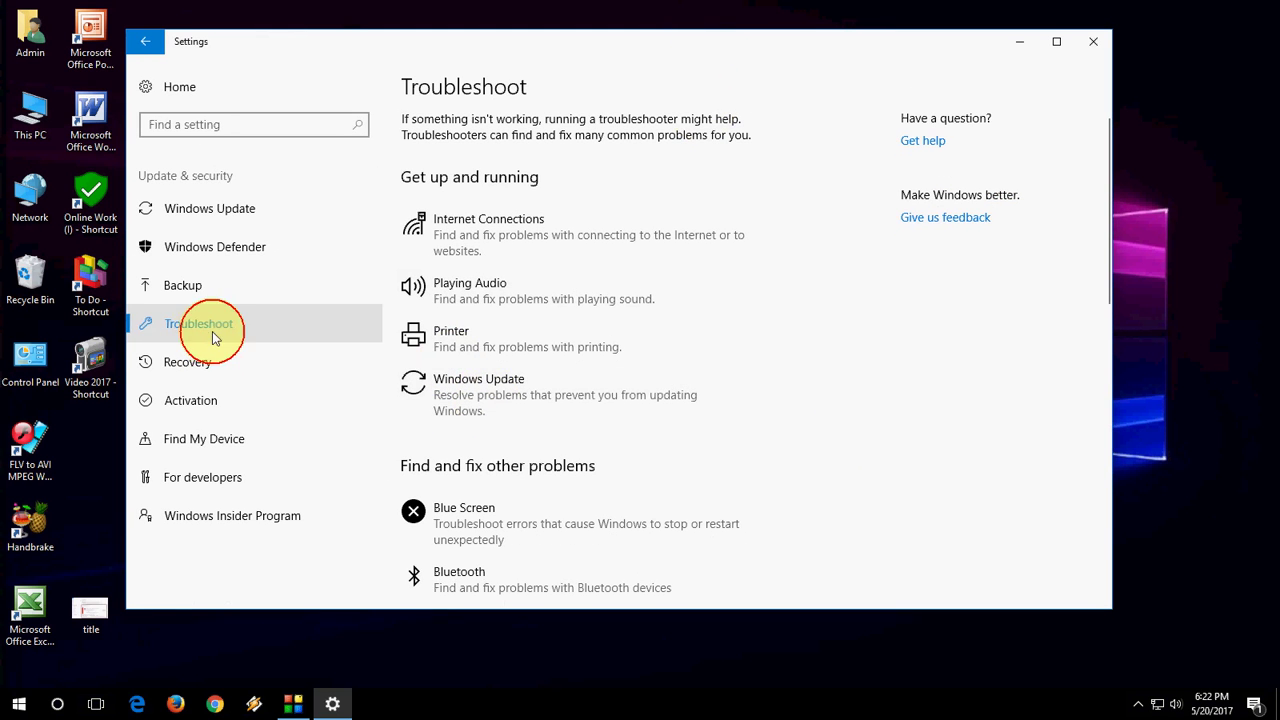
# Run the Windows Update troubleshooter, retry it as an administrator, and minimize the Settings window.
pyautogui.click(494, 400)
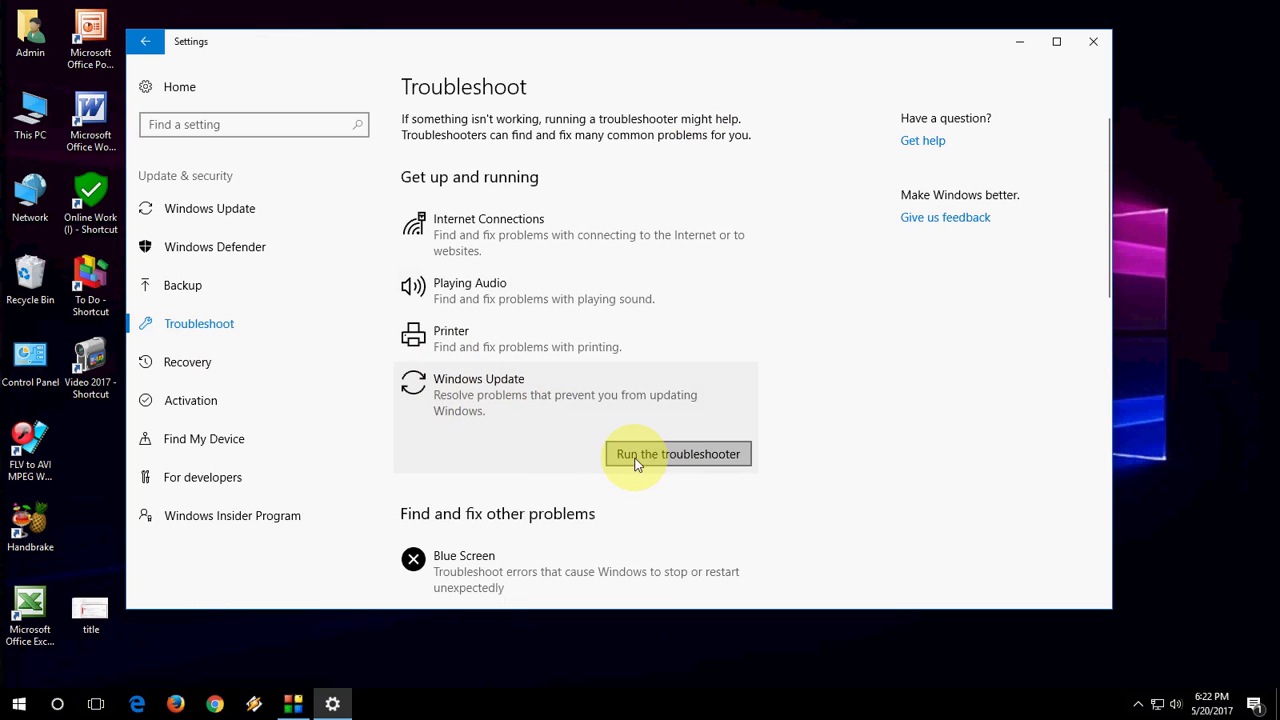
pyautogui.click(636, 454)
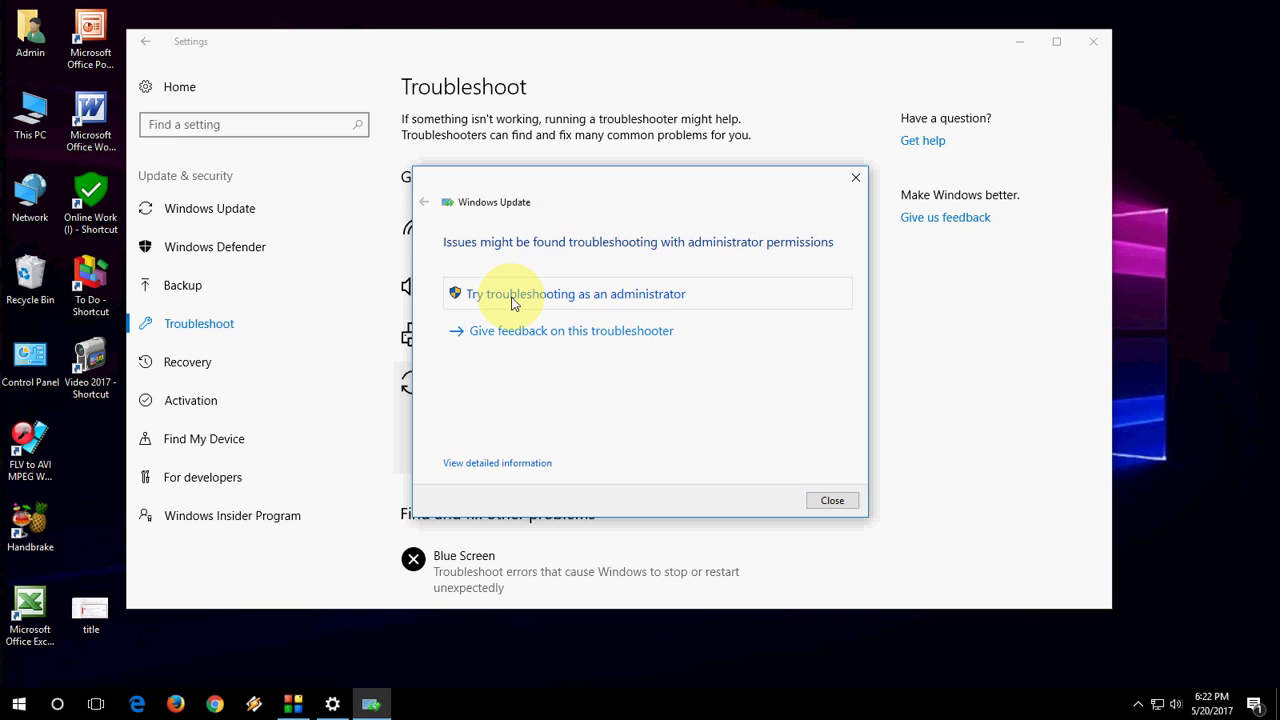
pyautogui.click(513, 297)
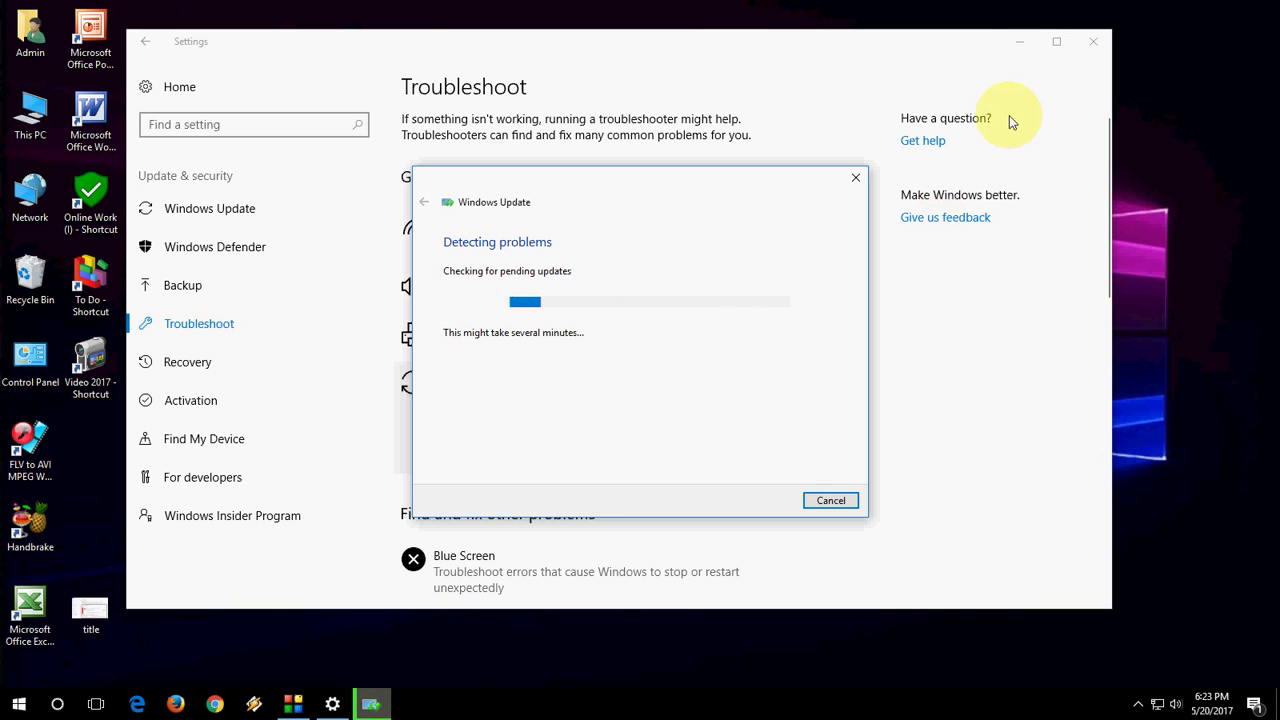
pyautogui.click(1022, 42)
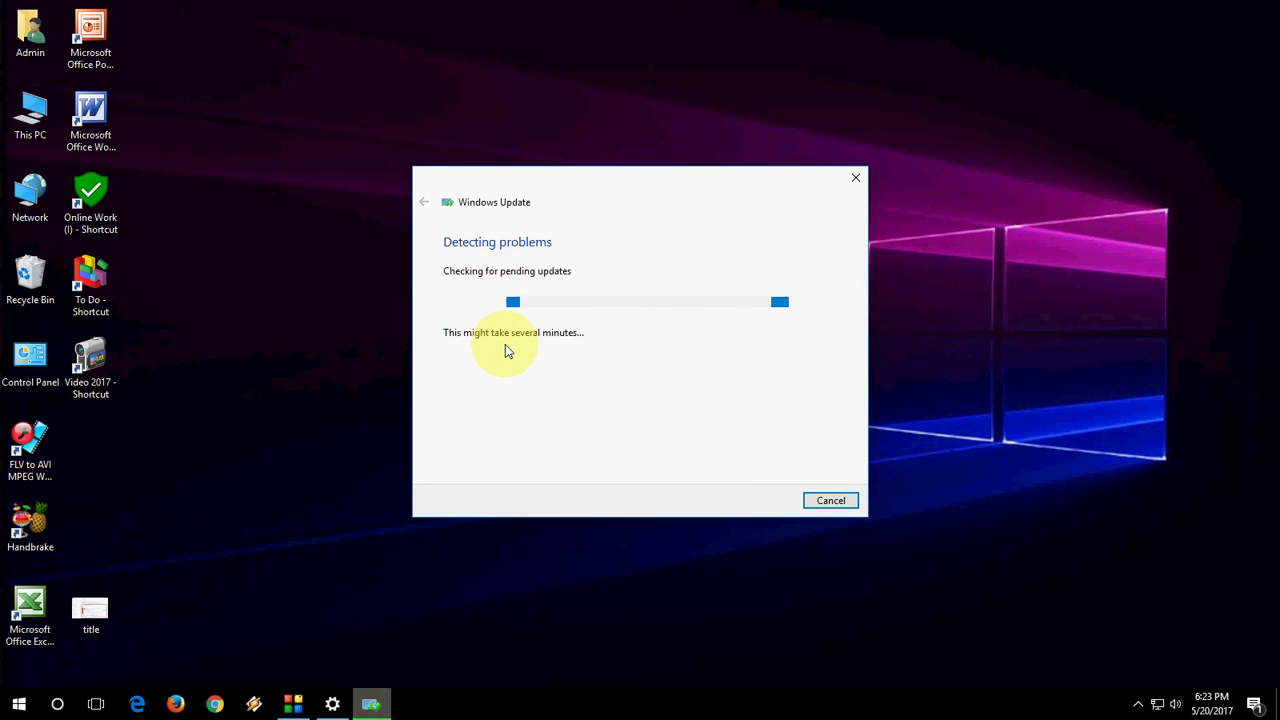
pyautogui.rightClick(973, 246)
pyautogui.click(1012, 290)
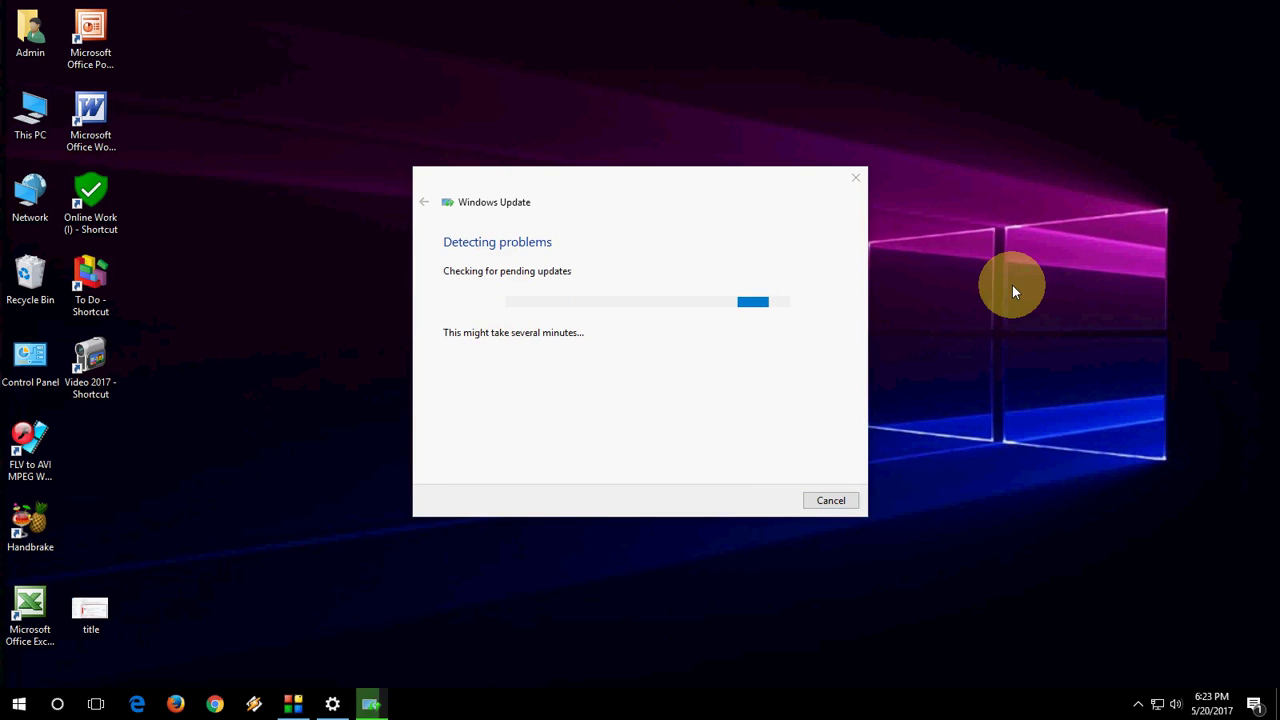